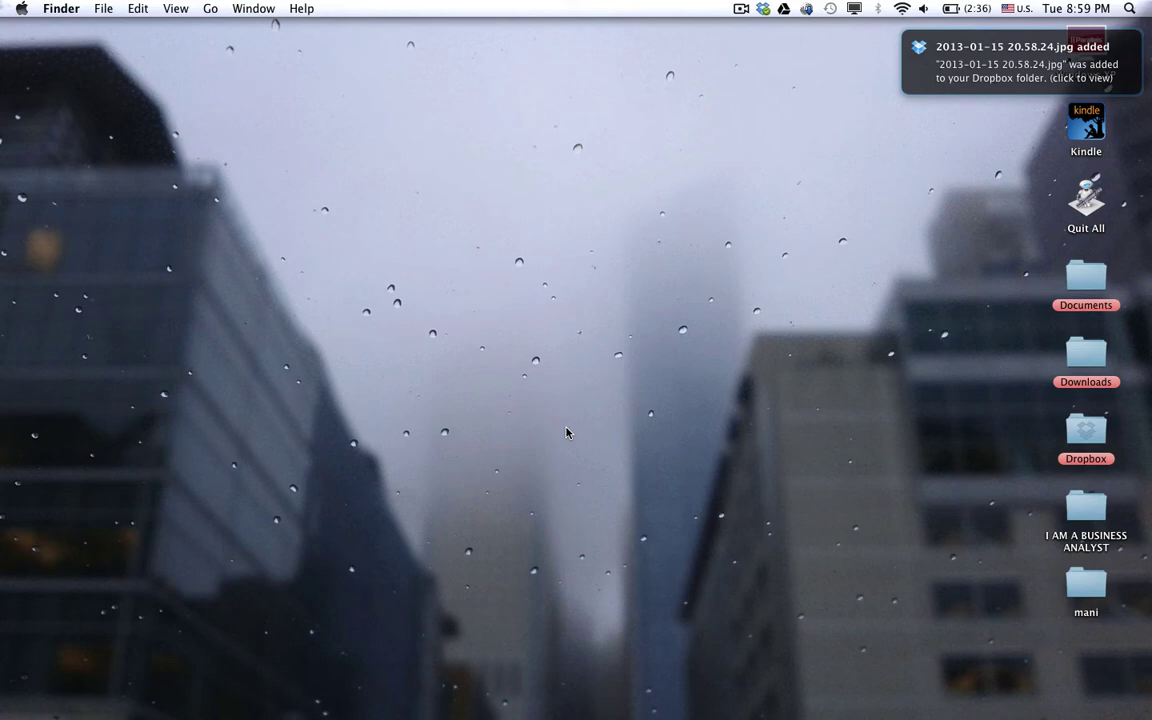
pyautogui.hotkey('ctrl', 'Up')
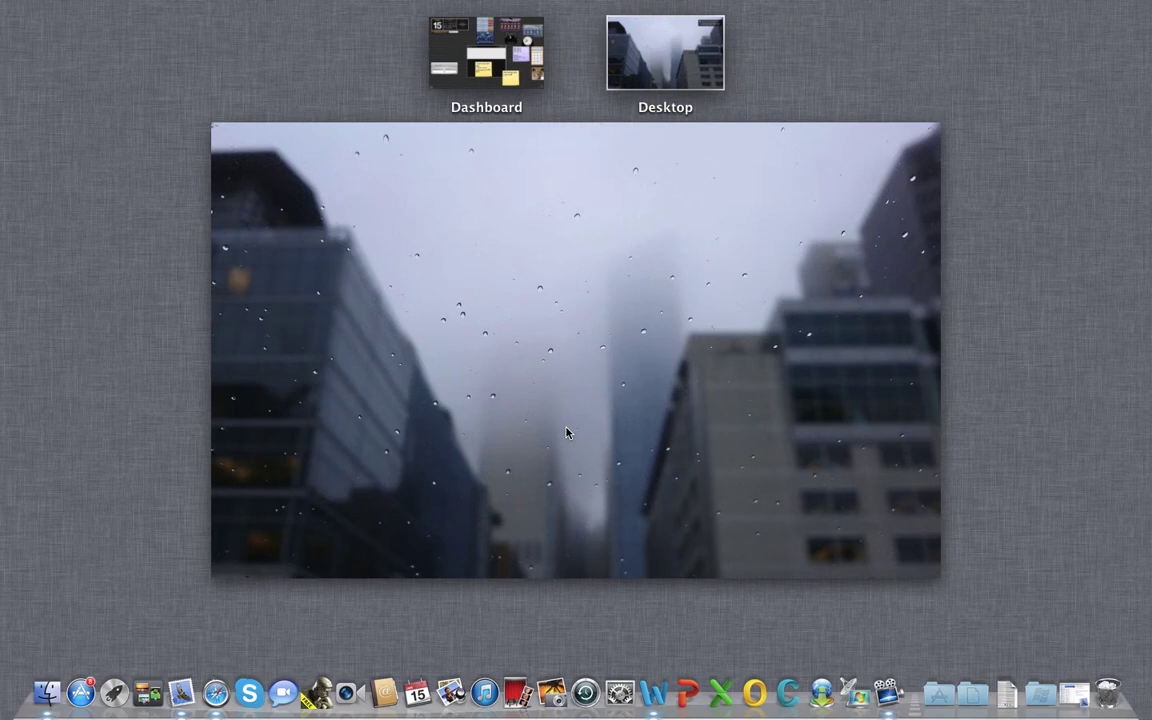
pyautogui.click(566, 432)
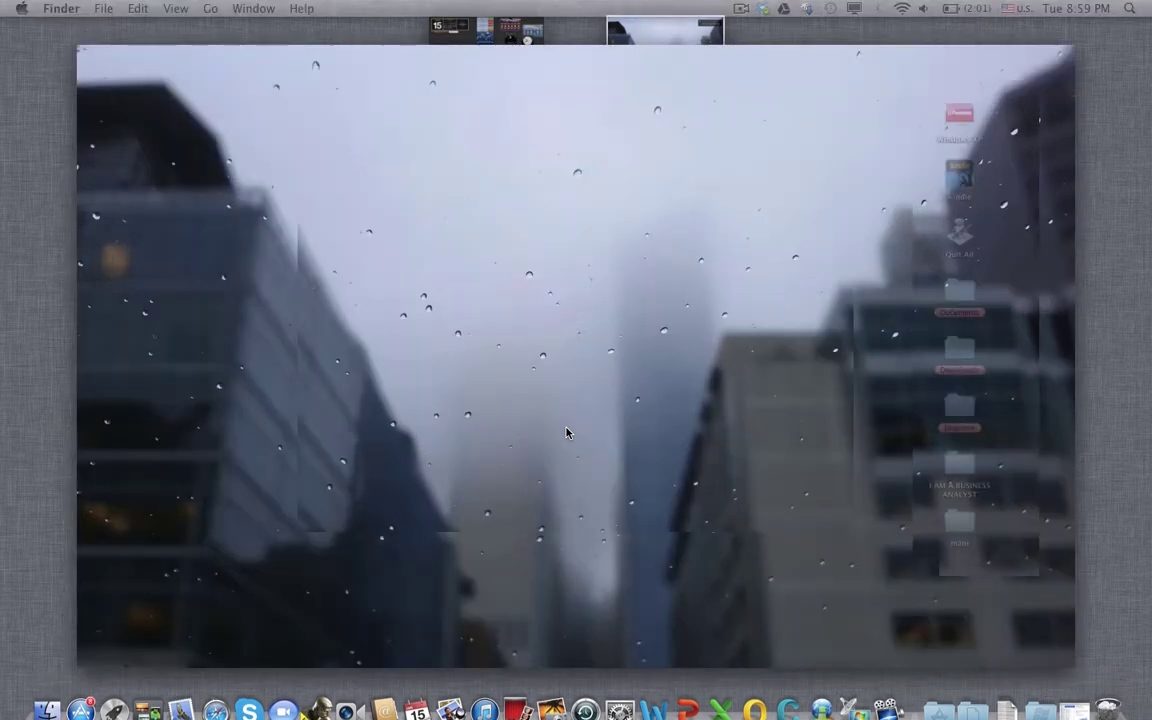
# Open the Dropbox folder in Finder and look through the images in its Camera Uploads folder
pyautogui.click(762, 9)
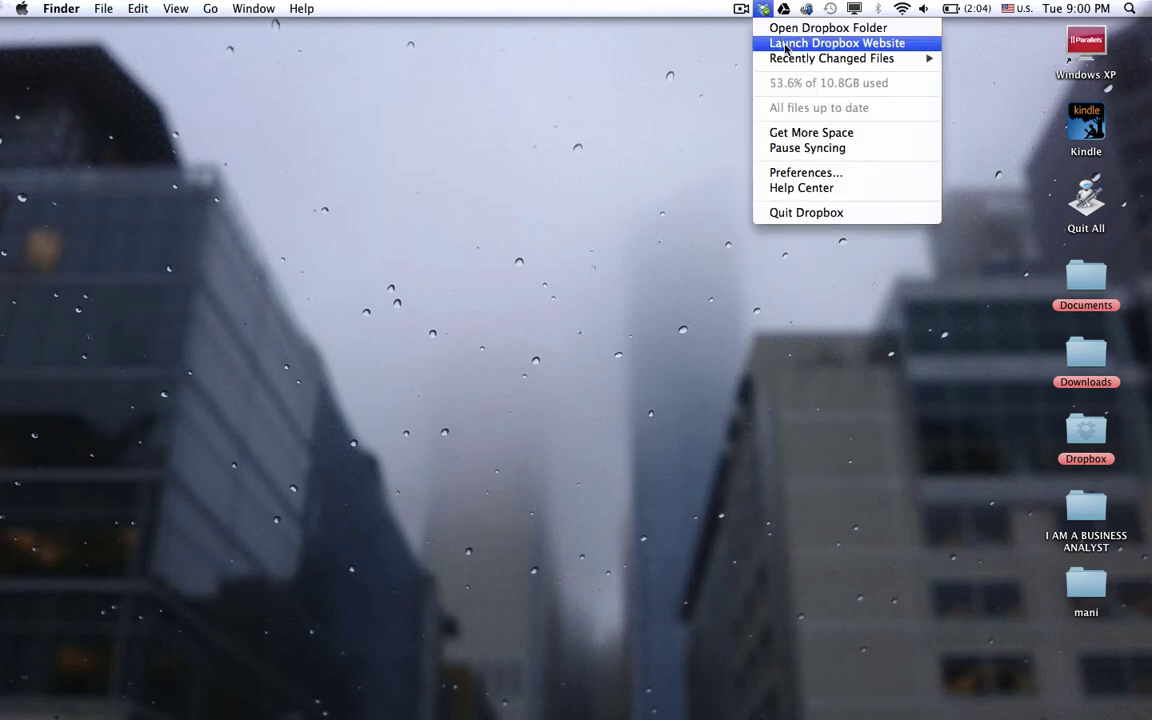
pyautogui.click(786, 30)
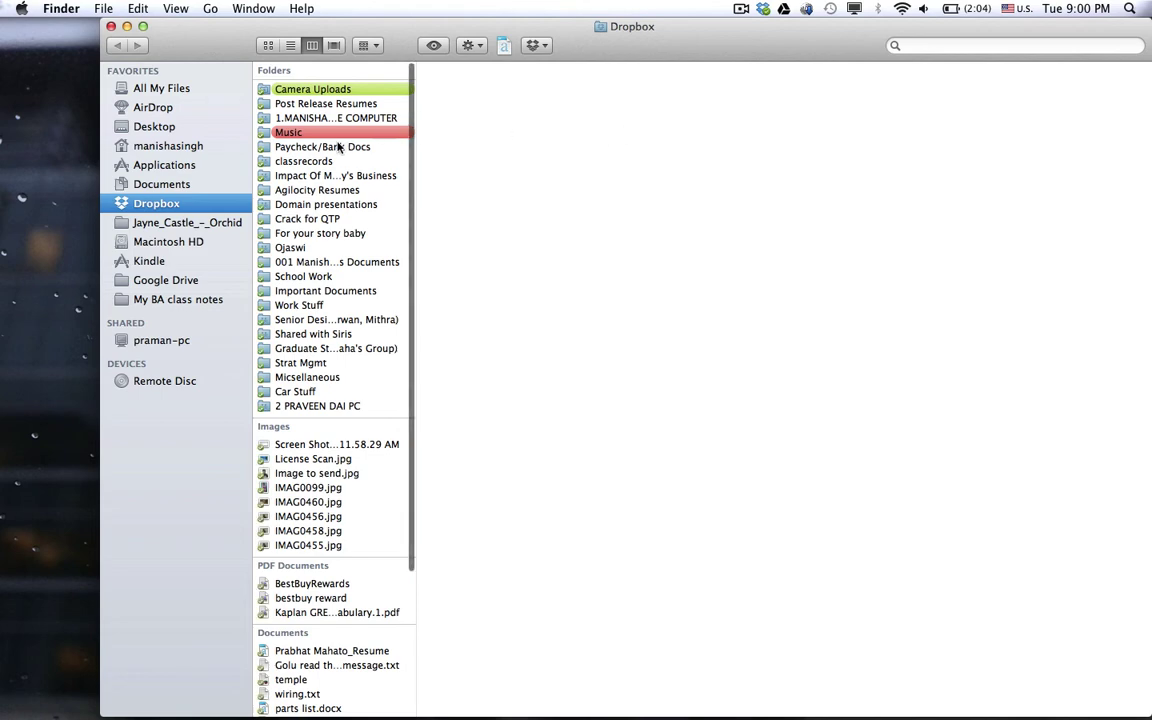
pyautogui.click(316, 92)
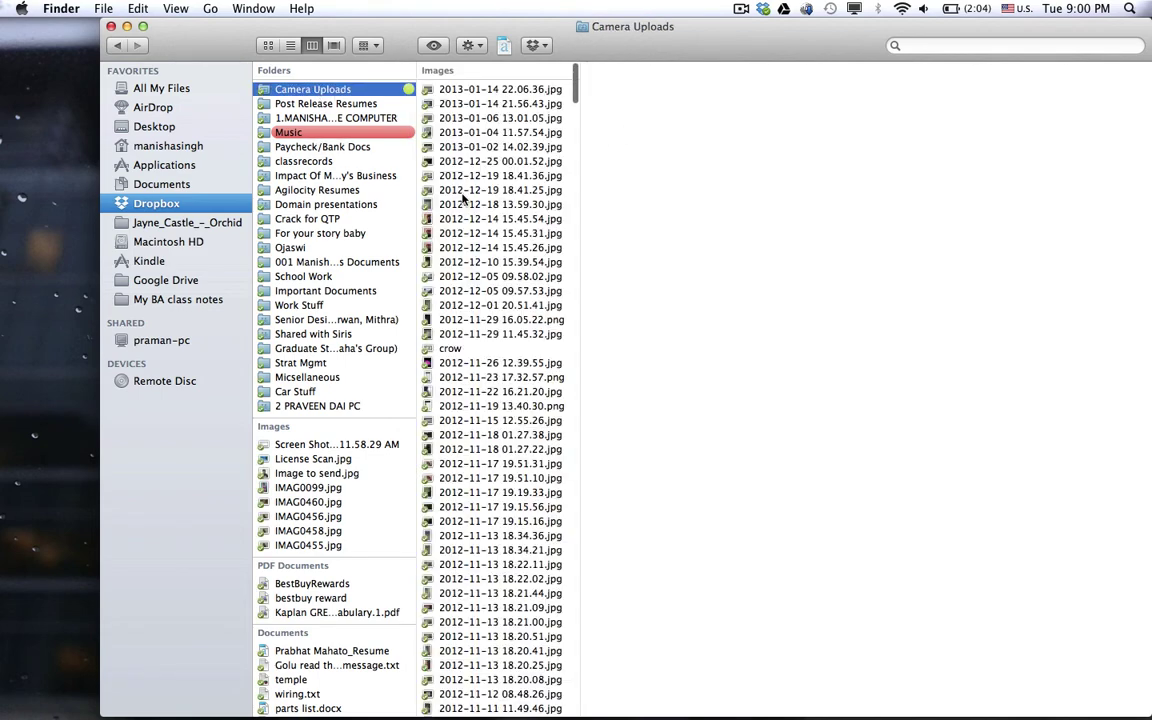
pyautogui.scroll(-20, 508, 370)
pyautogui.scroll(-5, 508, 385)
pyautogui.scroll(10, 508, 385)
pyautogui.scroll(10, 508, 385)
pyautogui.scroll(-20, 508, 385)
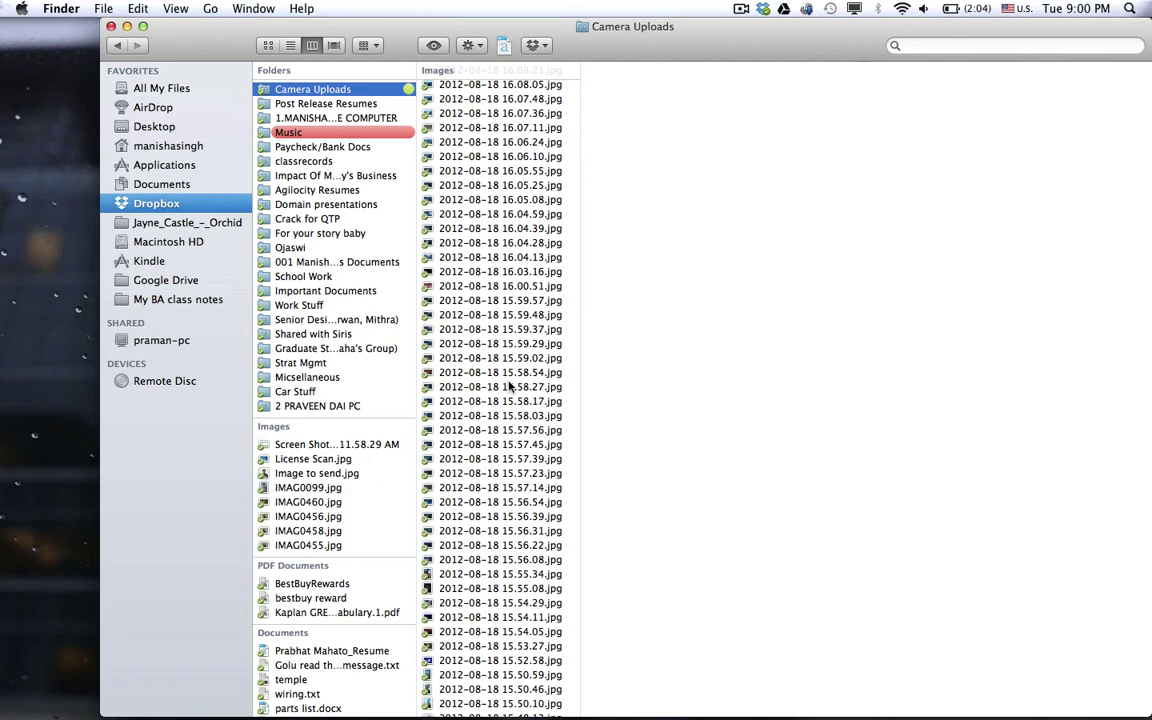
pyautogui.click(111, 27)
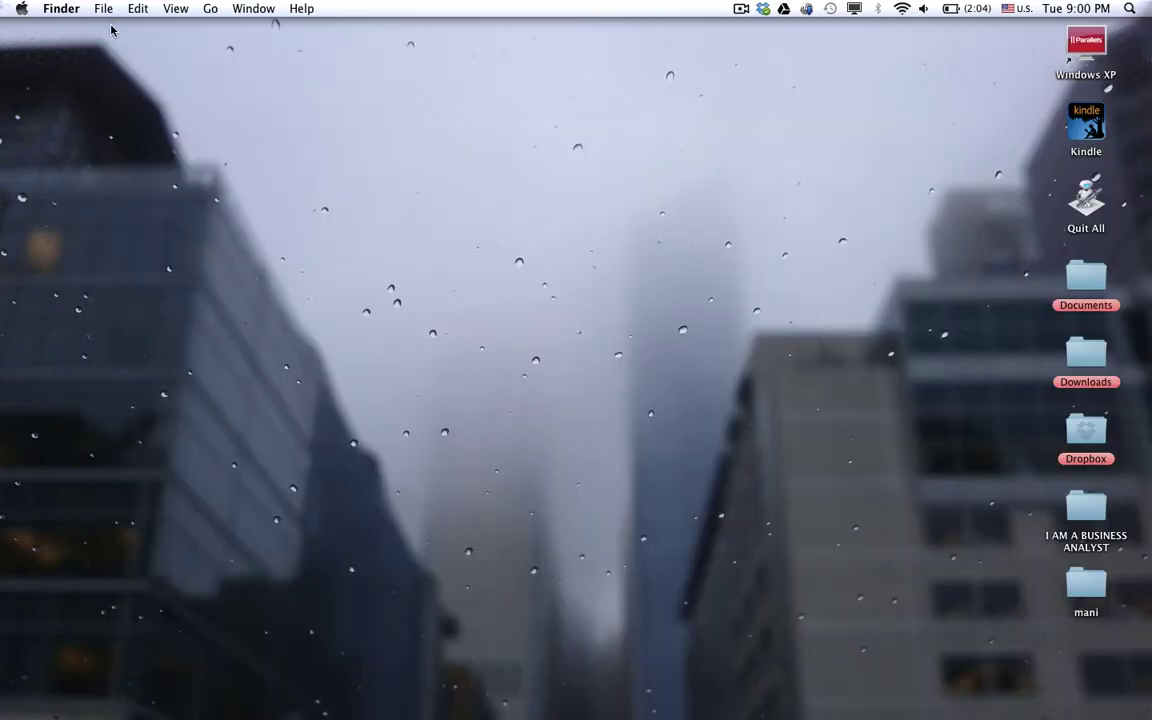
pyautogui.click(549, 675)
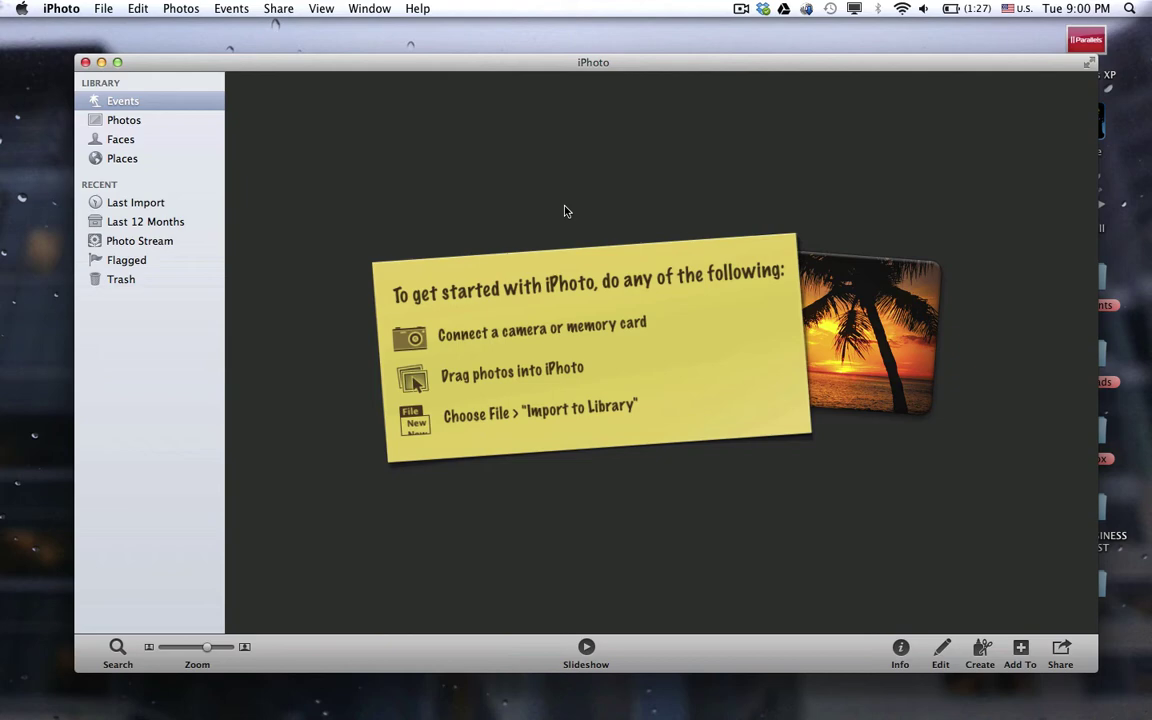
pyautogui.click(62, 9)
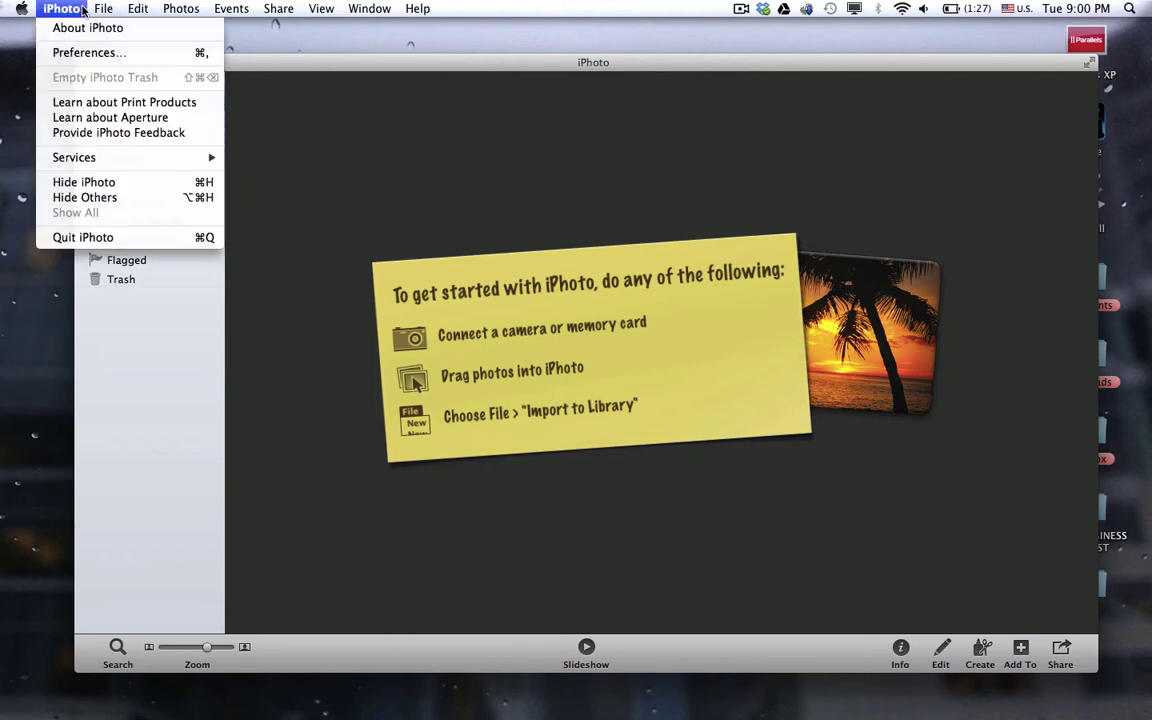
pyautogui.moveTo(97, 9)
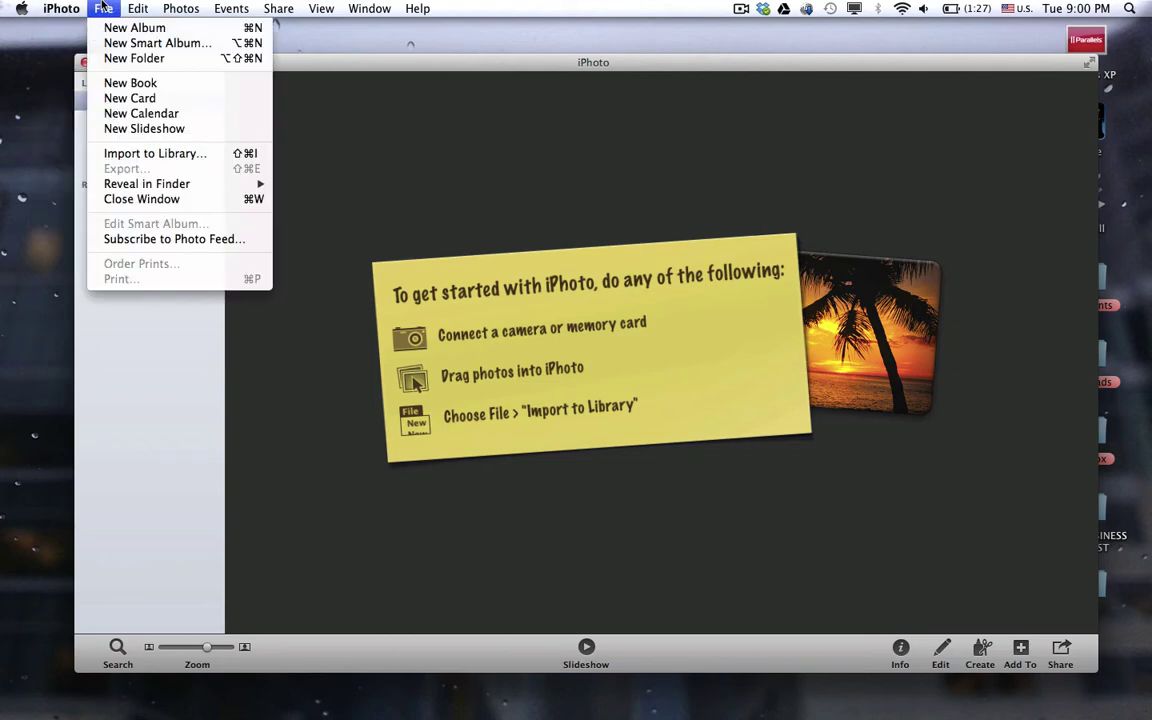
pyautogui.click(145, 154)
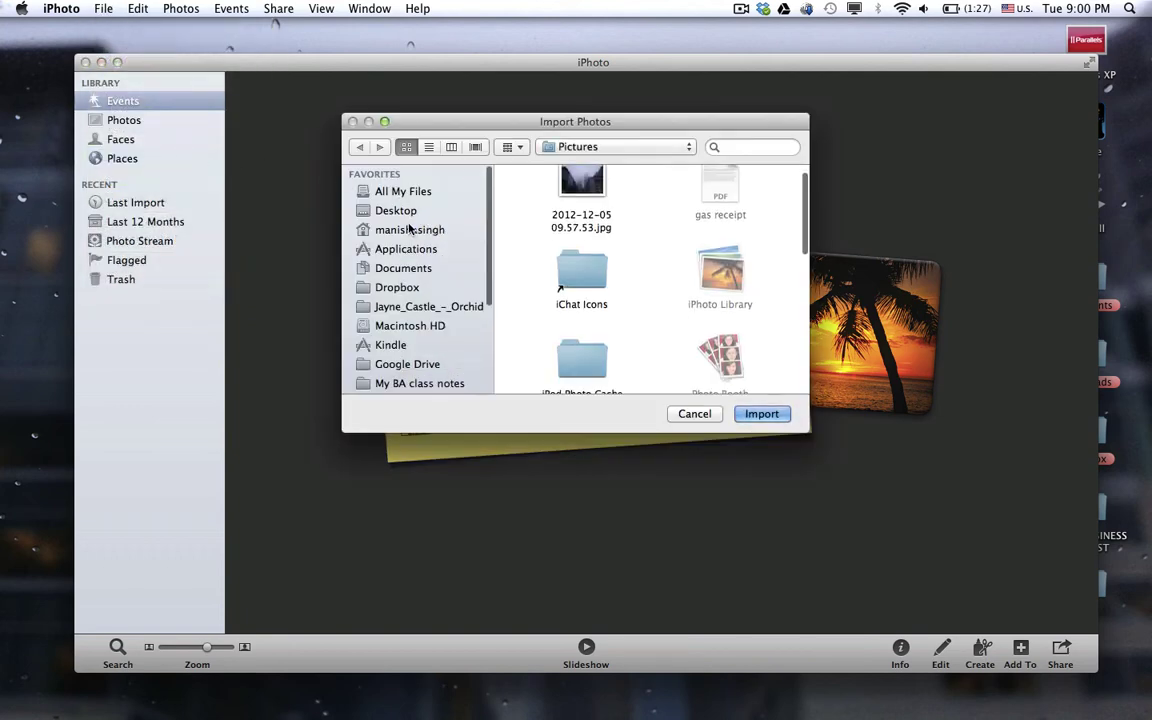
pyautogui.scroll(-1, 424, 292)
pyautogui.scroll(-1, 424, 292)
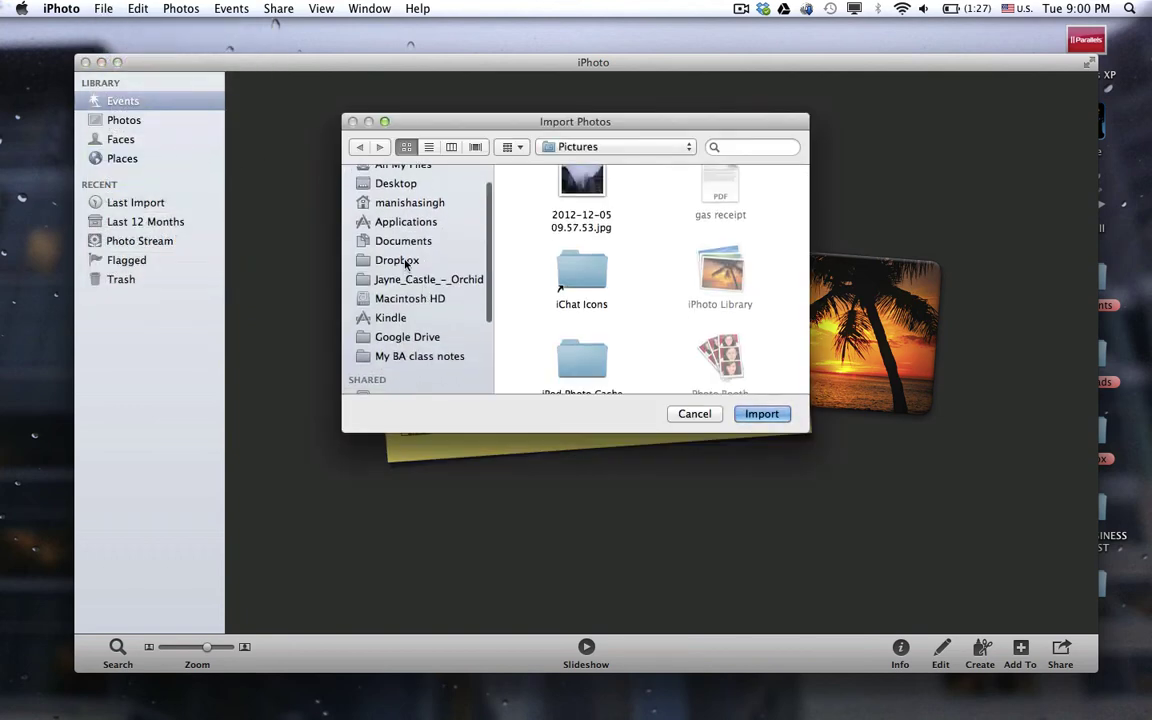
pyautogui.click(400, 260)
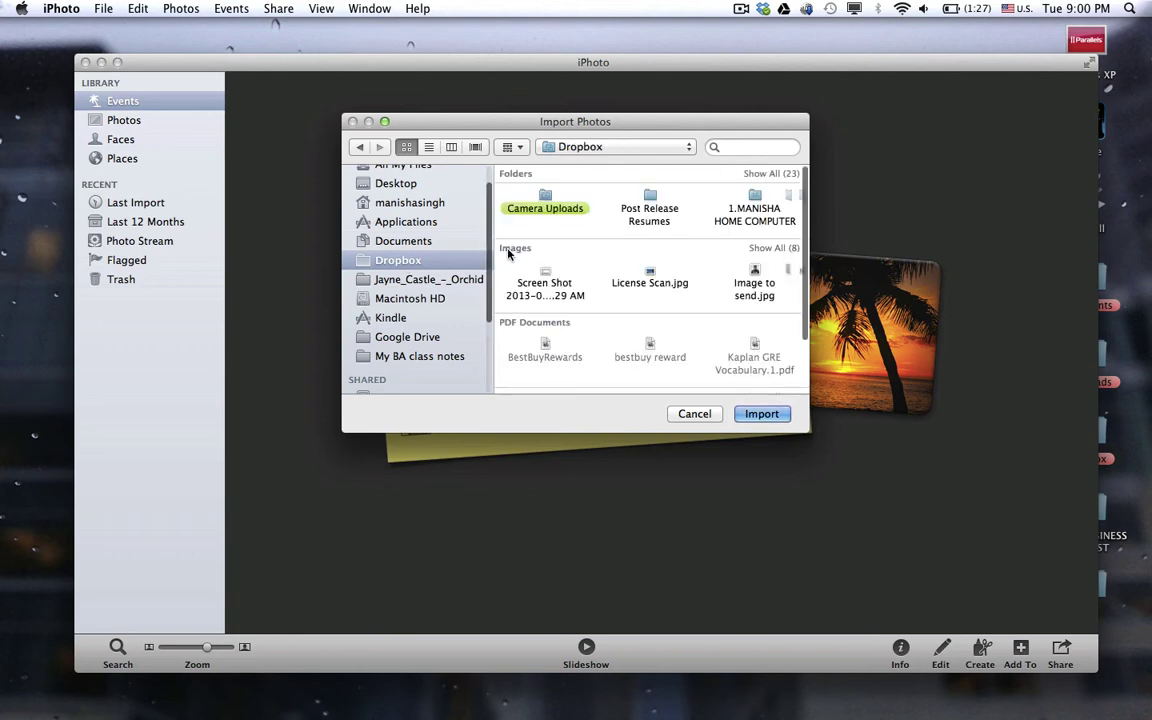
pyautogui.click(545, 208)
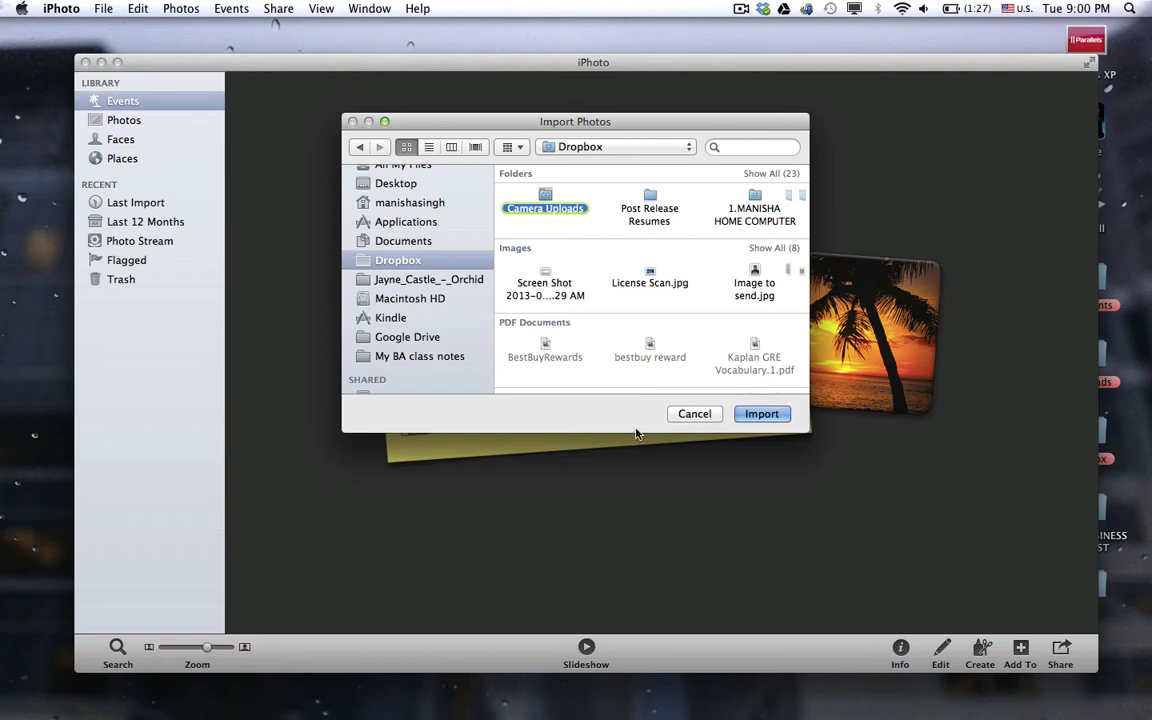
pyautogui.click(694, 414)
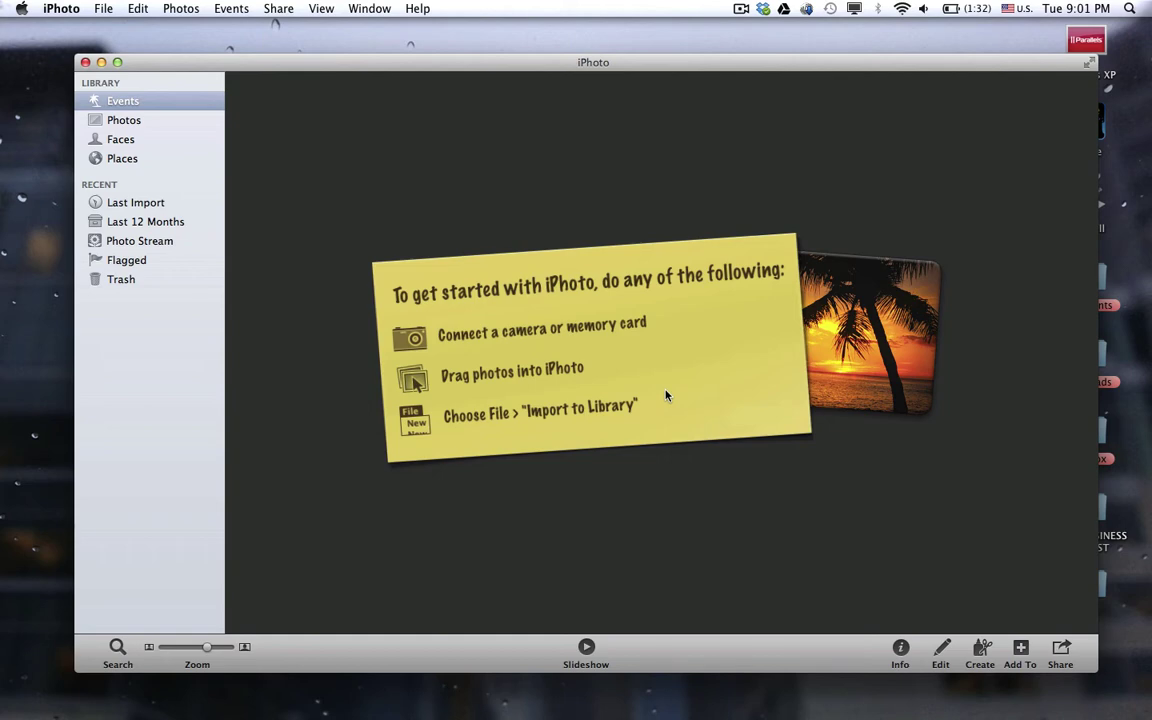
pyautogui.click(86, 62)
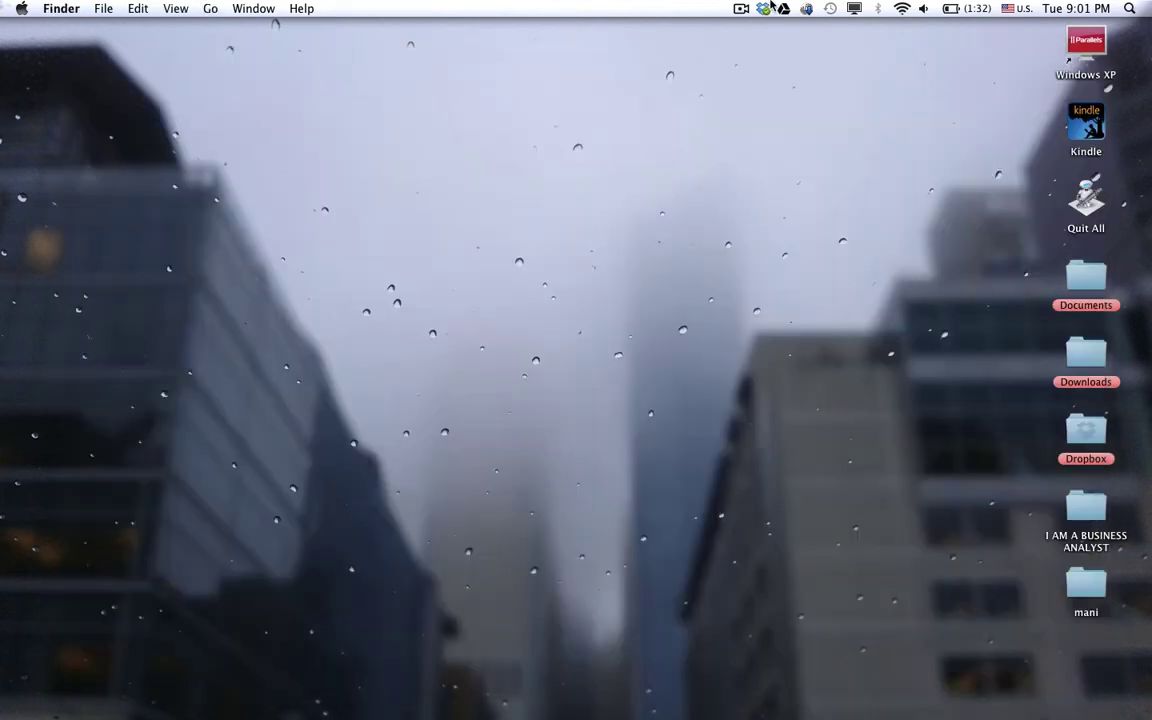
# Switch to iPhoto and look over the Photos, Faces and Events views of its library
pyautogui.moveTo(750, 712)
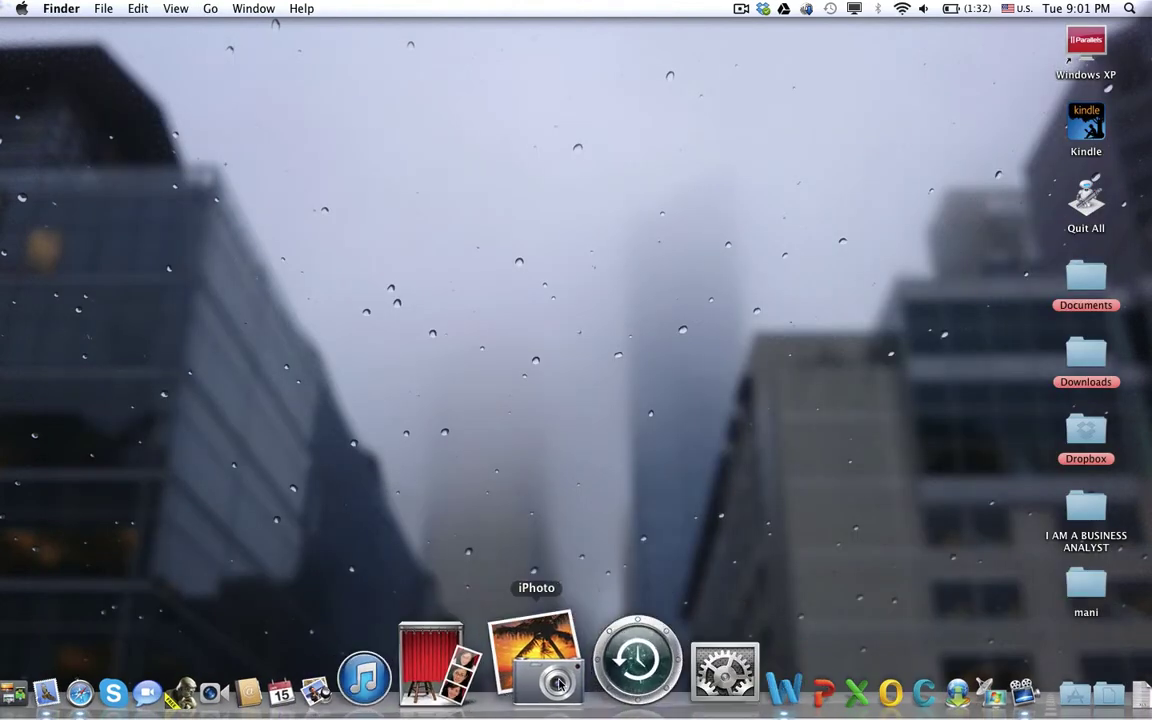
pyautogui.click(558, 680)
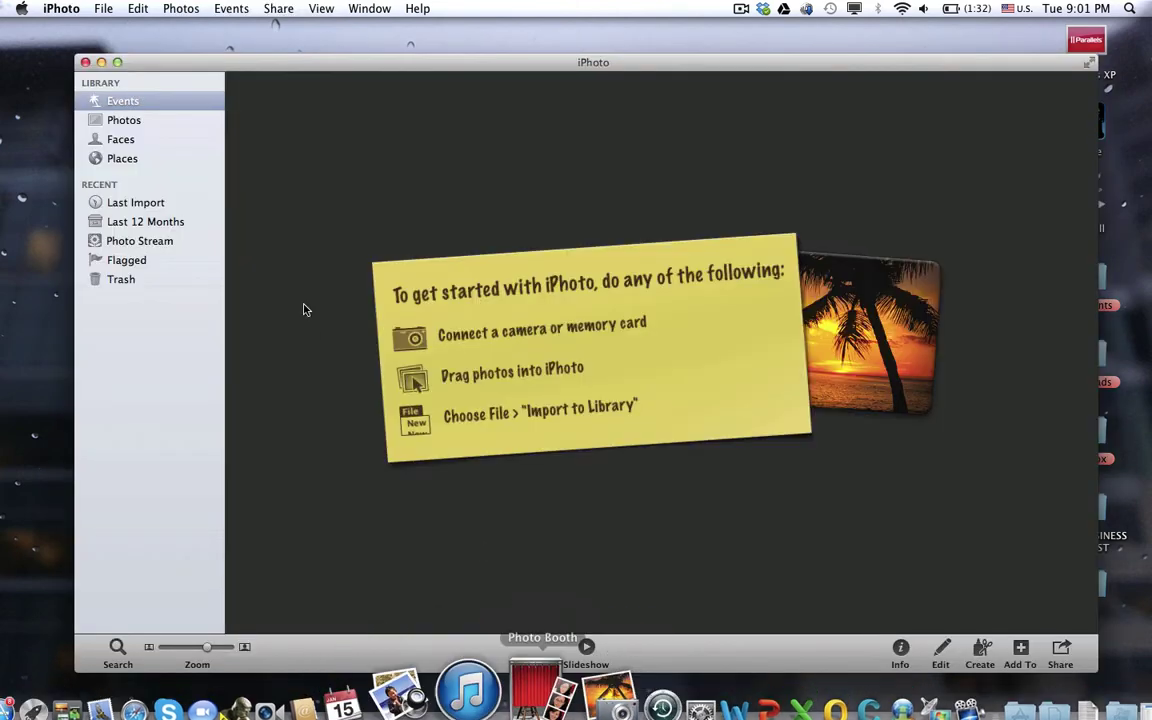
pyautogui.click(118, 122)
pyautogui.click(110, 139)
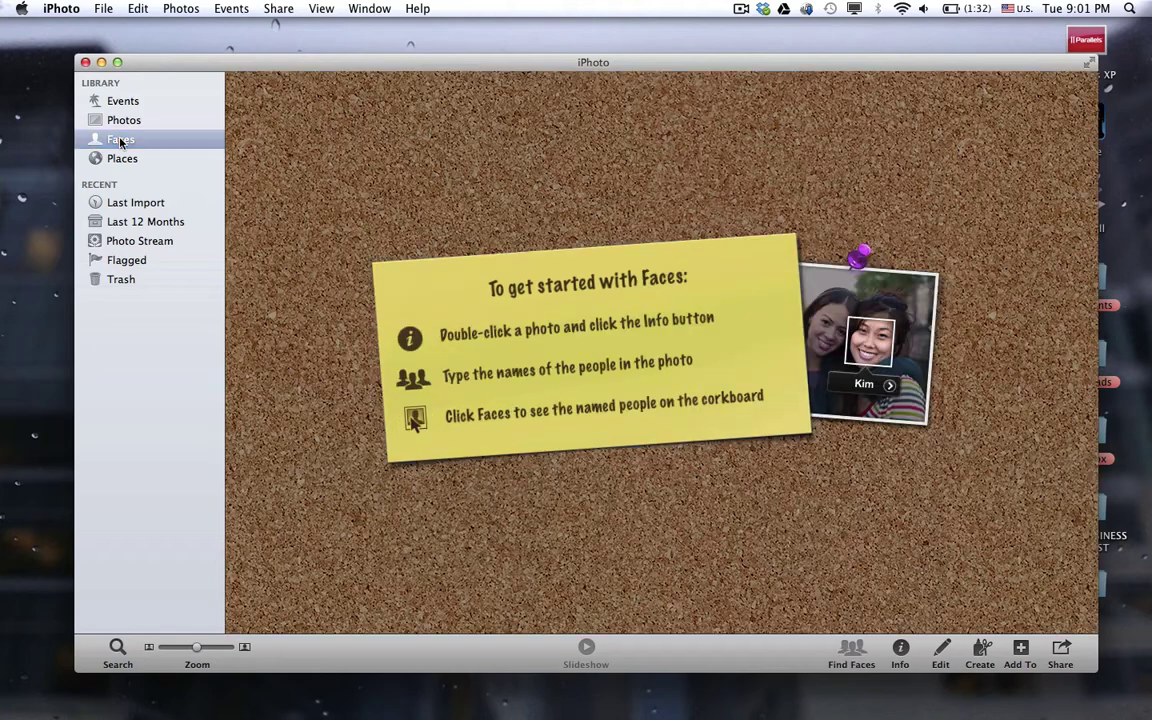
pyautogui.click(116, 103)
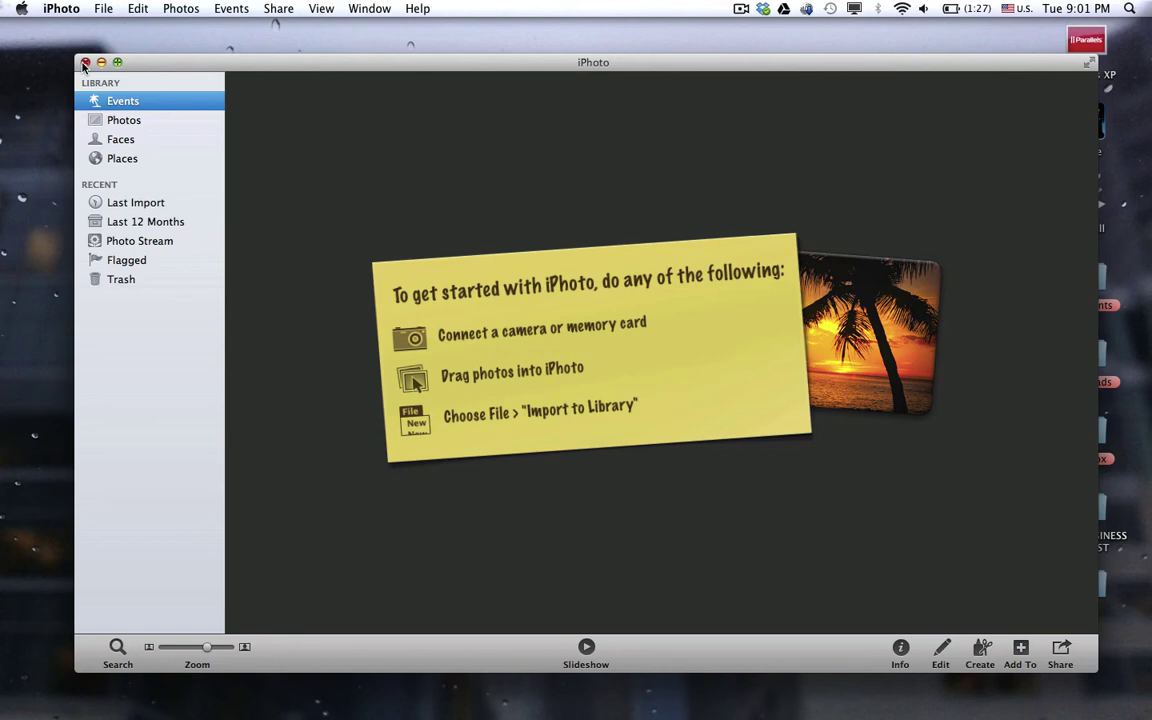
pyautogui.click(86, 63)
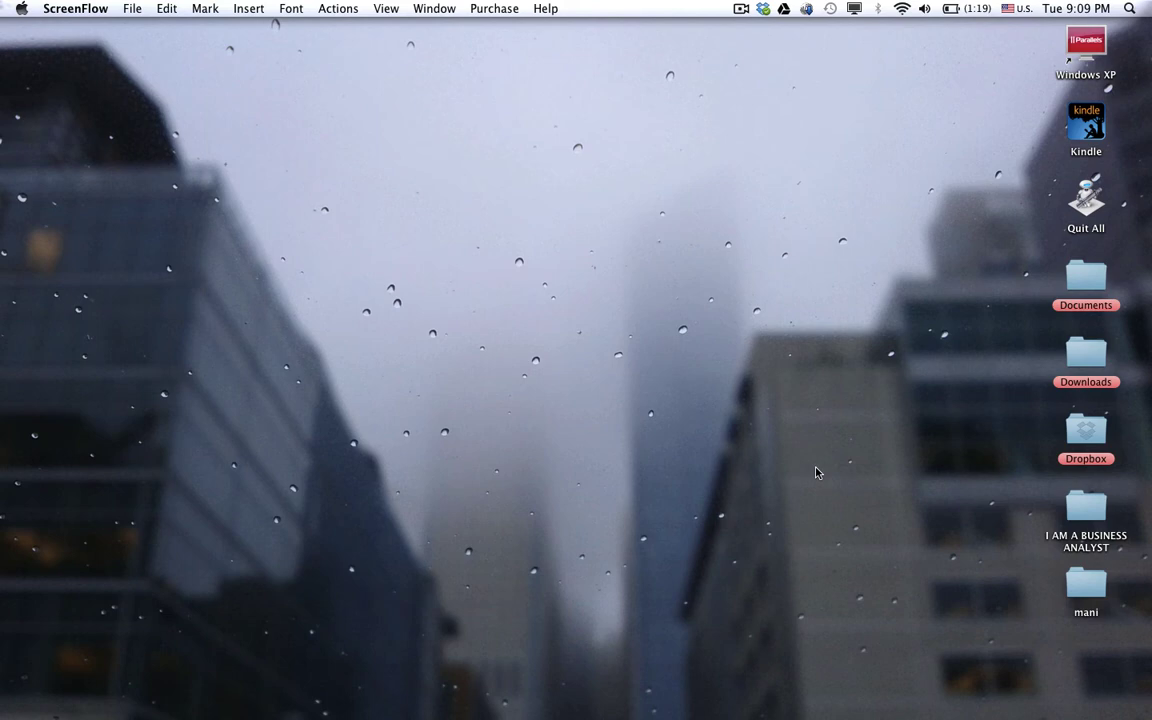
# Find and launch Automator through Spotlight, and create a new Folder Action document
pyautogui.click(1129, 9)
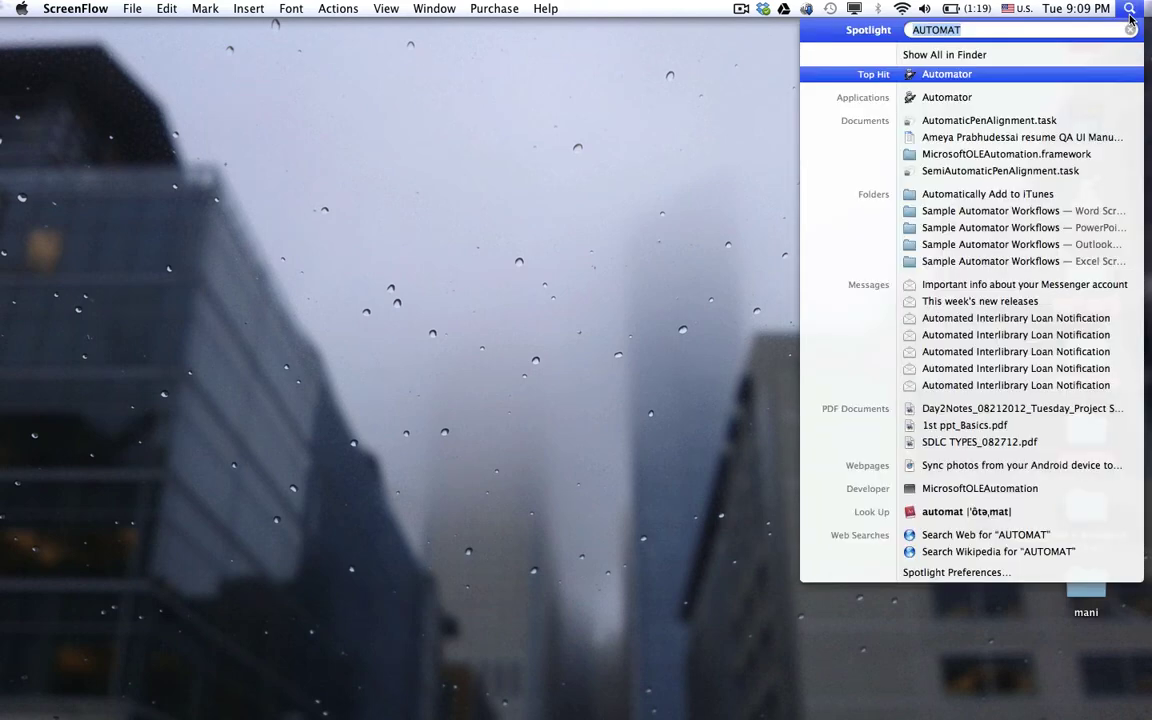
pyautogui.click(979, 31)
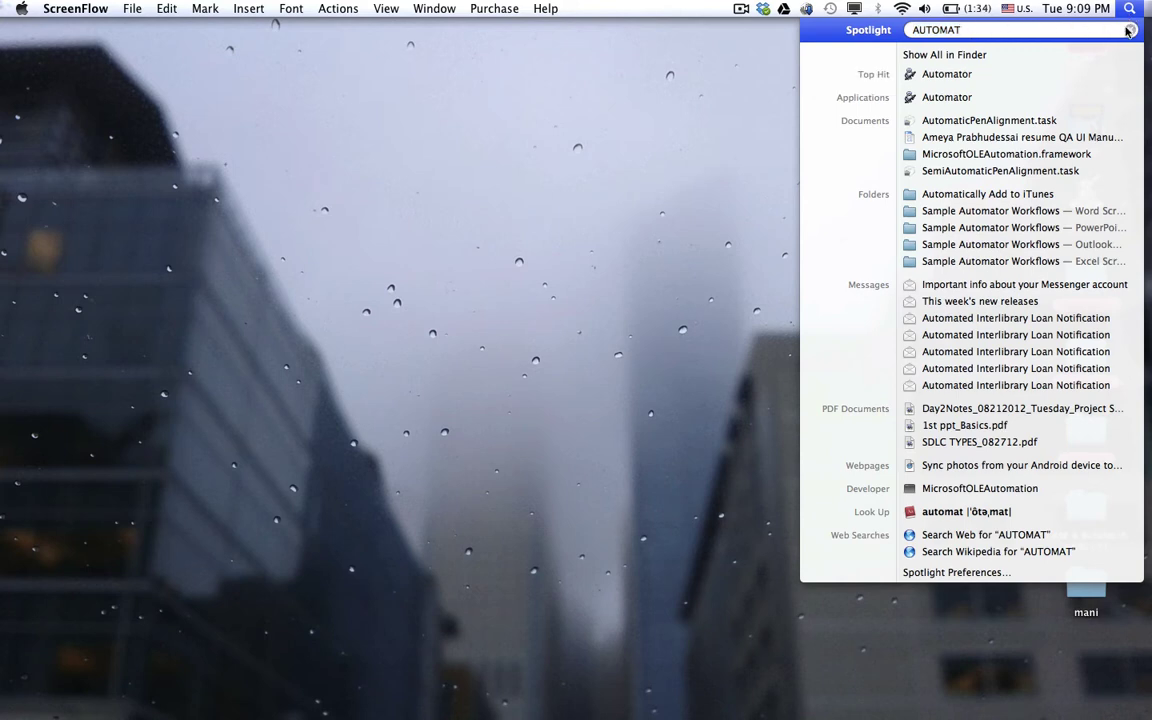
pyautogui.press('Escape')
pyautogui.write('AUTOMA')
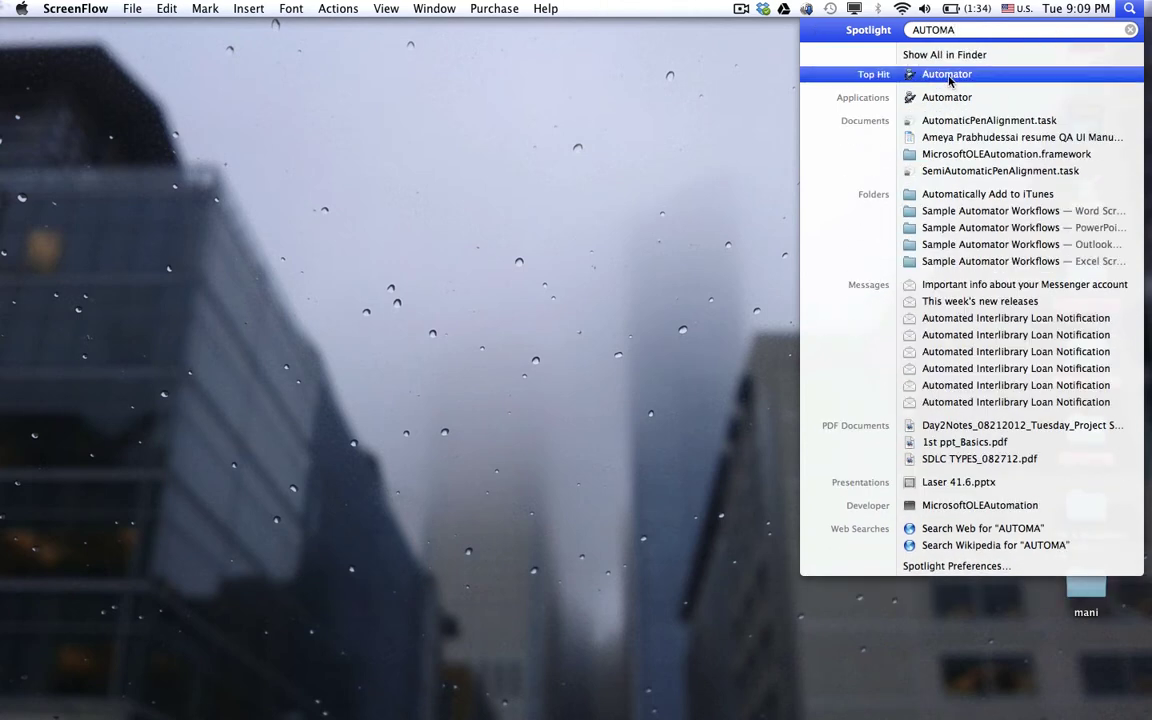
pyautogui.click(947, 76)
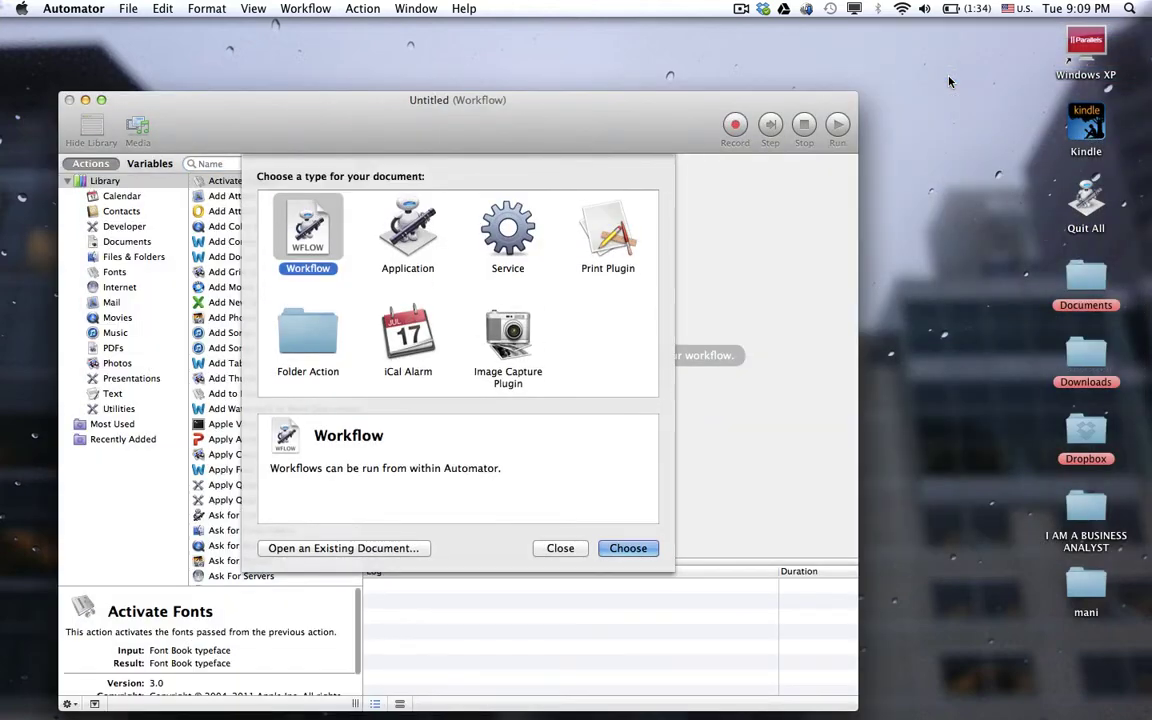
pyautogui.click(306, 345)
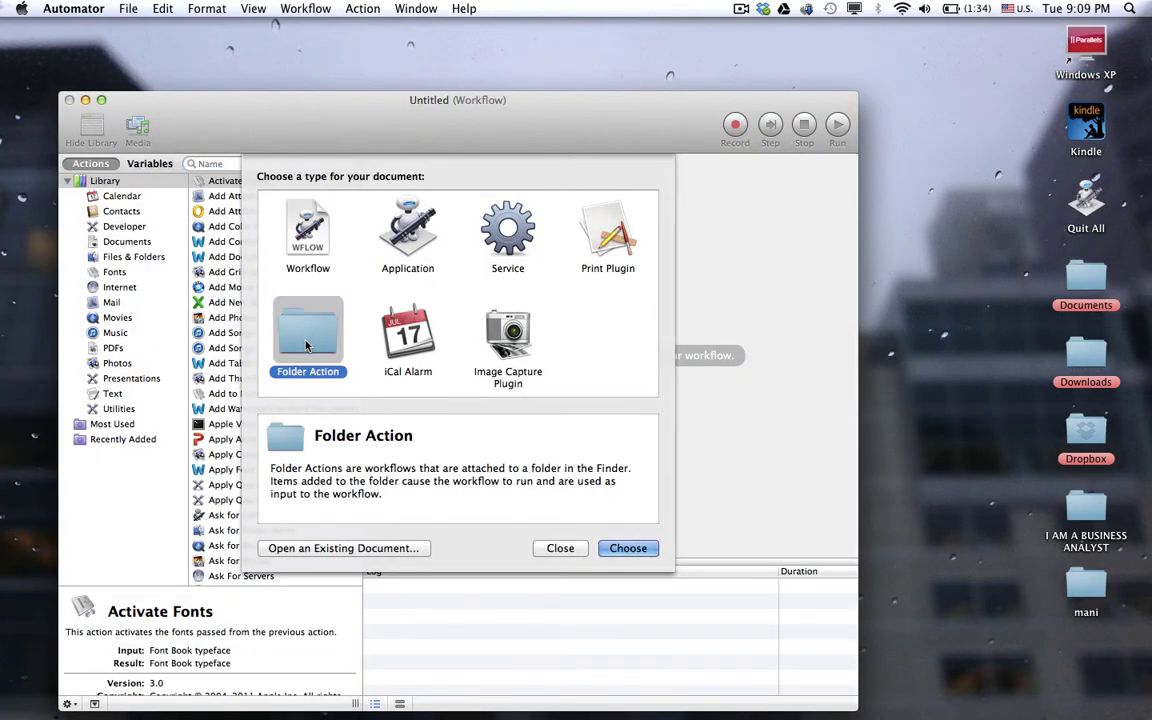
pyautogui.click(608, 548)
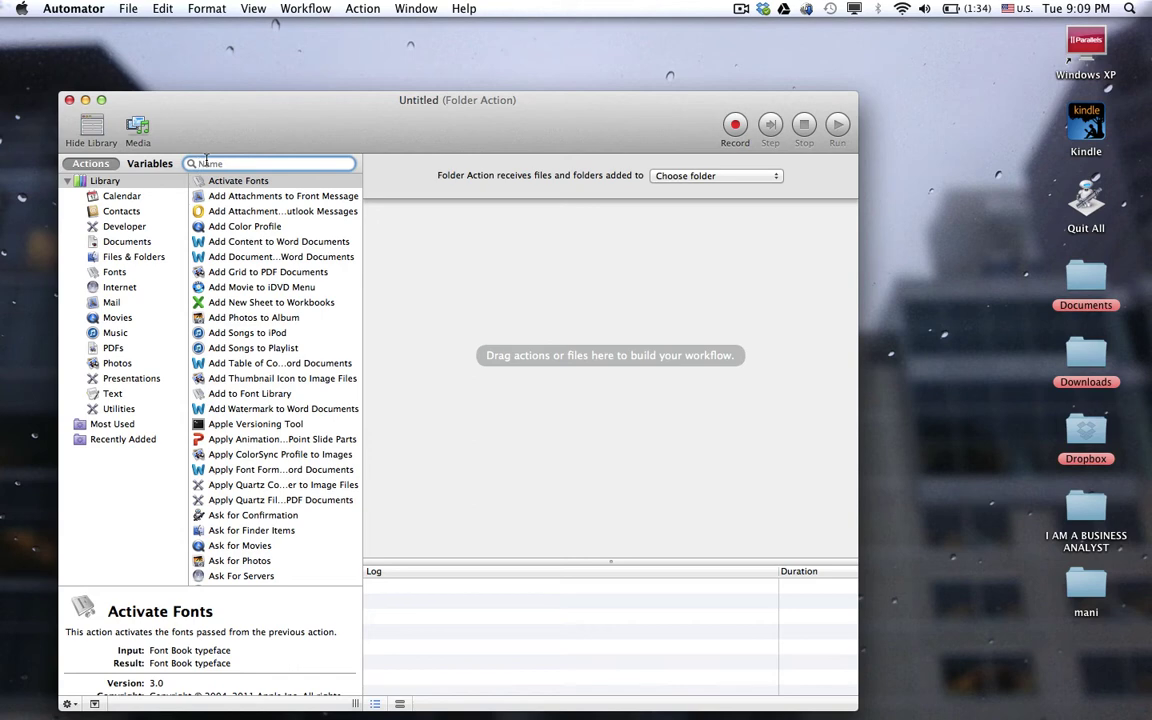
# Search the action library for IPHOTO and add the Import Files into iPhoto action to the workflow
pyautogui.write('IPHOTO')
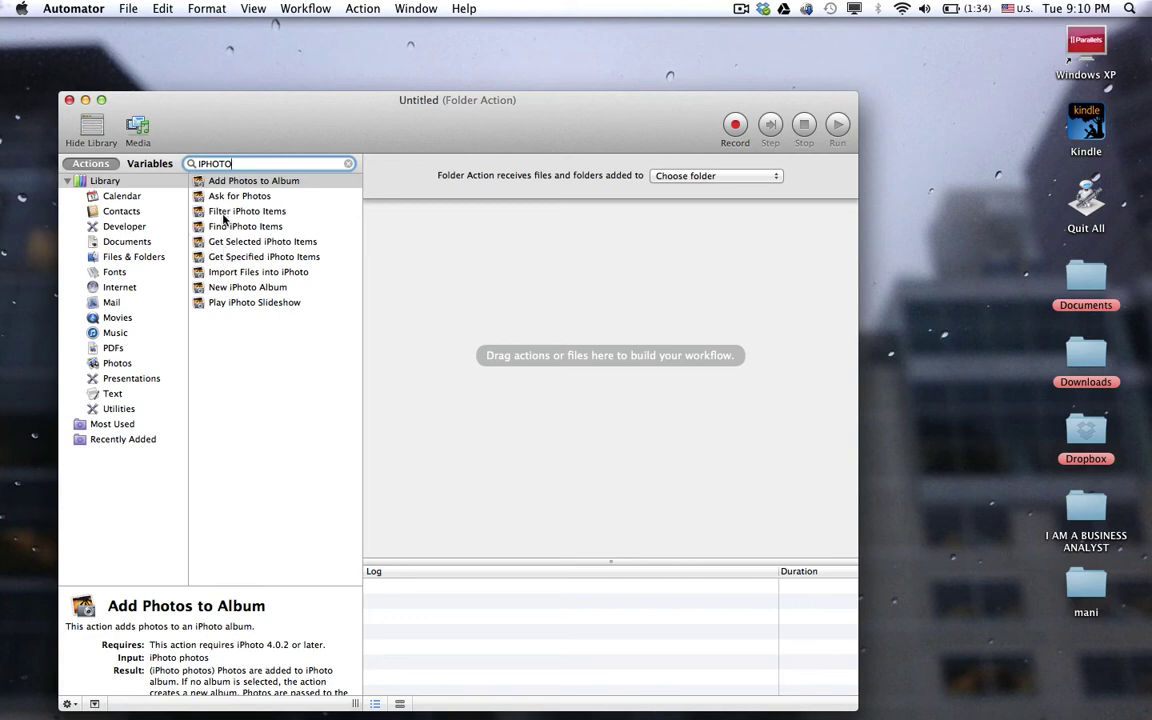
pyautogui.click(240, 274)
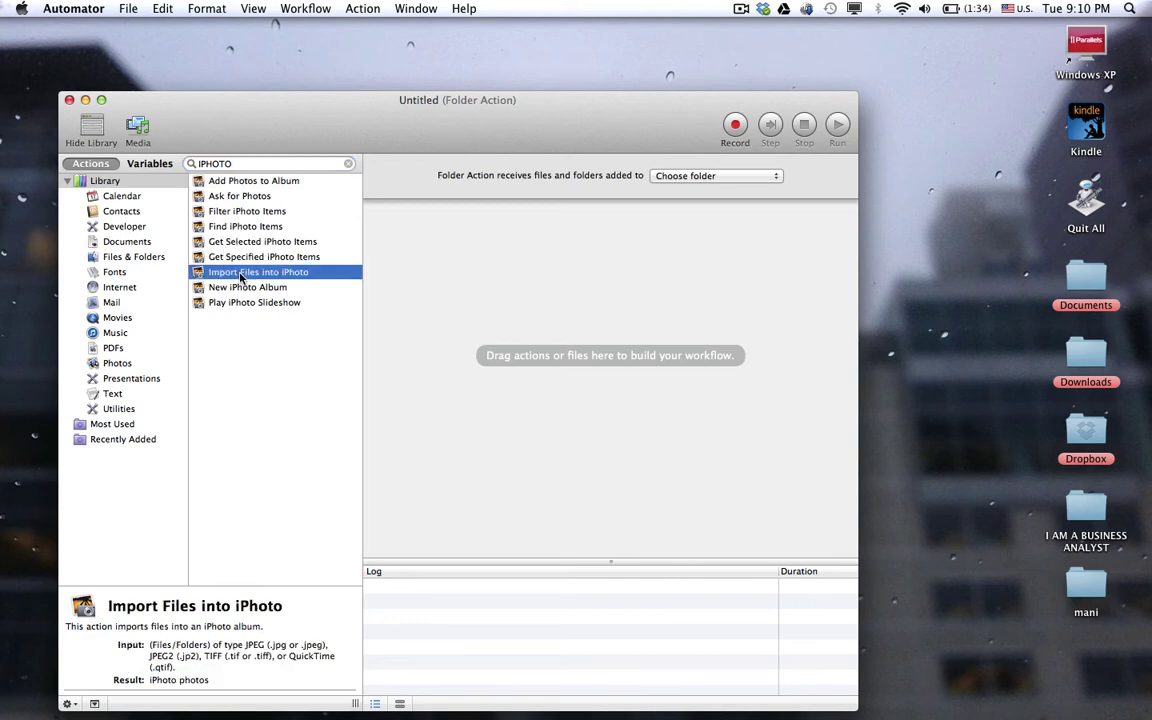
pyautogui.moveTo(240, 277); pyautogui.dragTo(569, 352)
pyautogui.moveTo(573, 359); pyautogui.dragTo(573, 359)
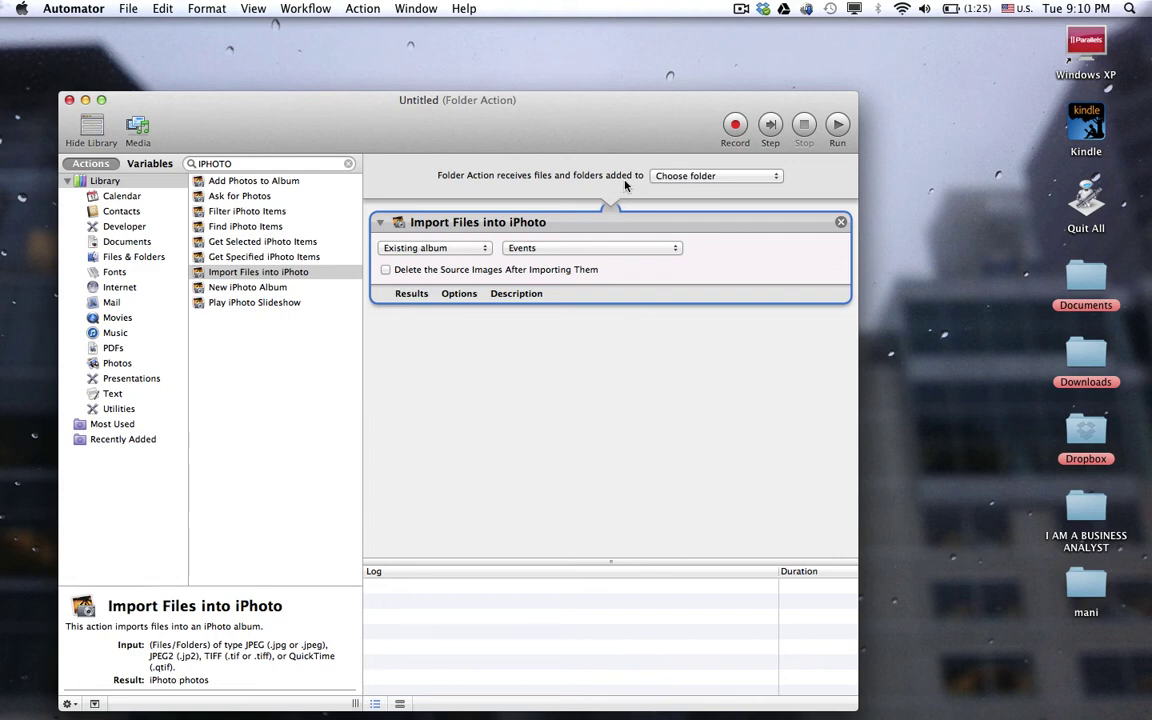
# Check the location and images of the Camera Uploads folder inside the Dropbox folder in Finder
pyautogui.click(764, 8)
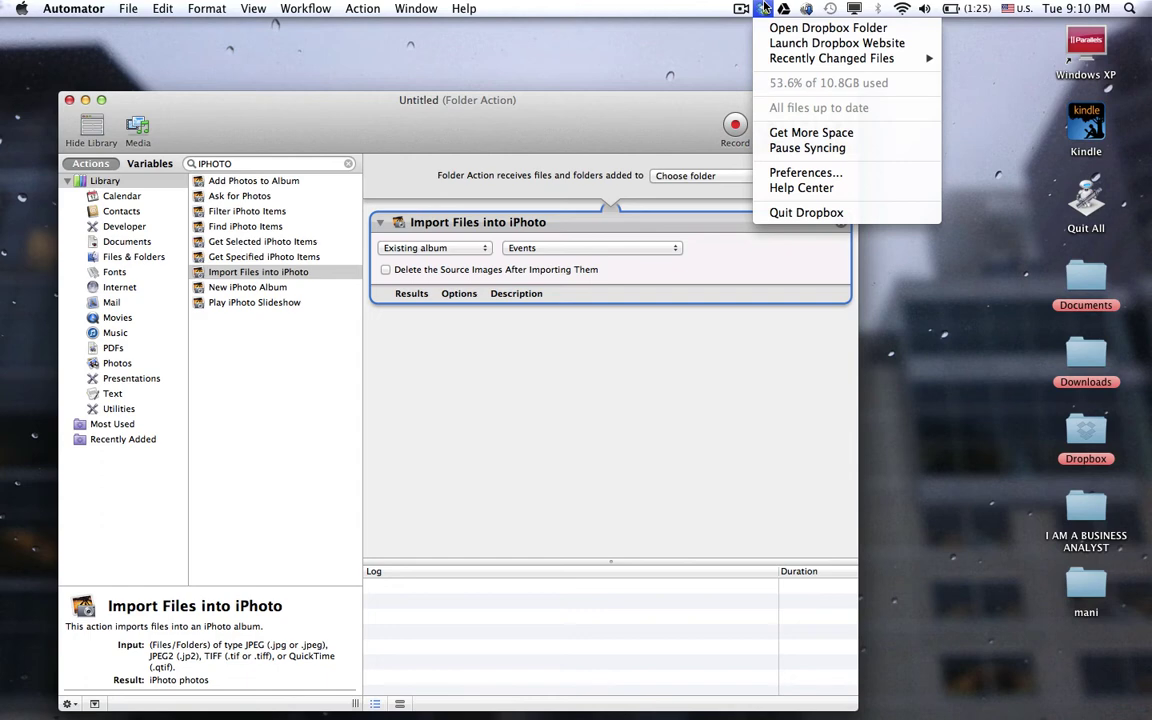
pyautogui.click(828, 28)
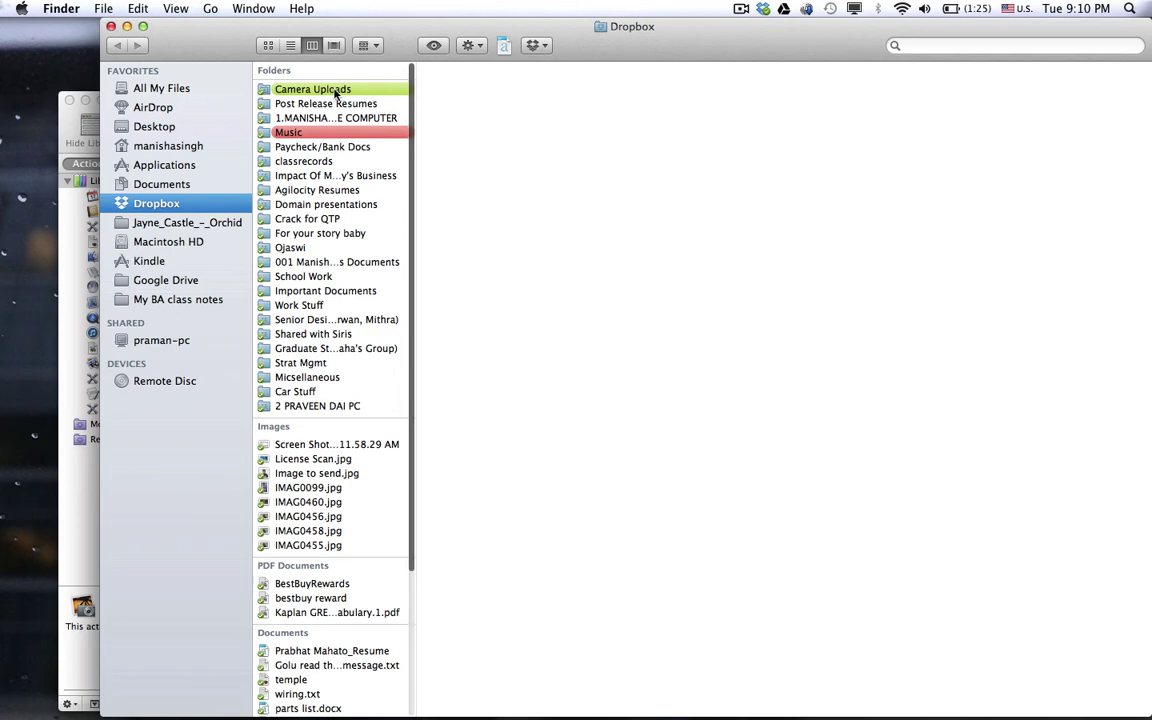
pyautogui.click(336, 91)
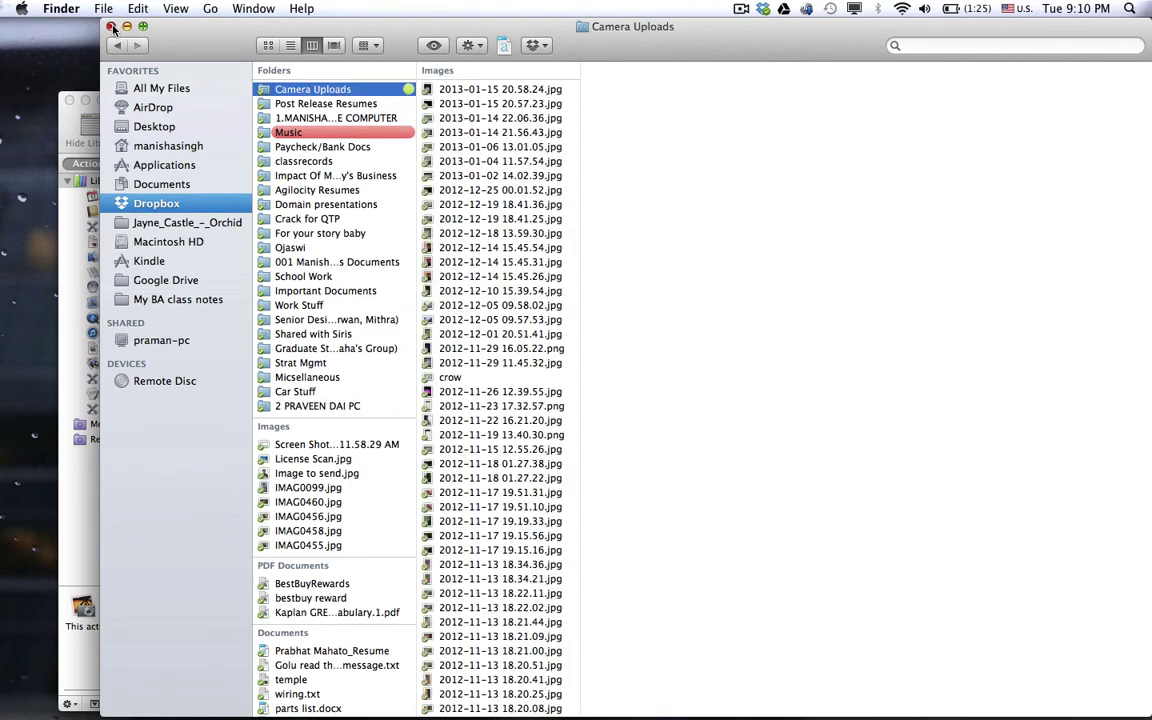
pyautogui.click(111, 27)
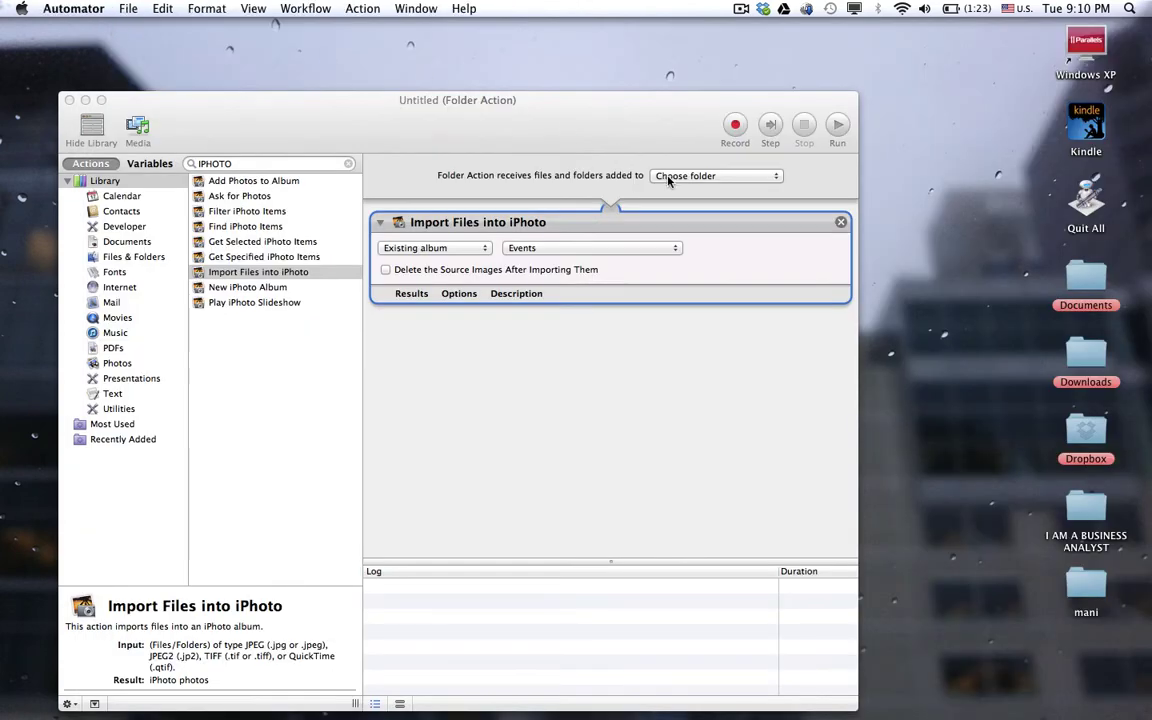
# Set the Folder Action to receive files and folders added to the Camera Uploads folder inside Dropbox
pyautogui.click(669, 178)
pyautogui.click(669, 199)
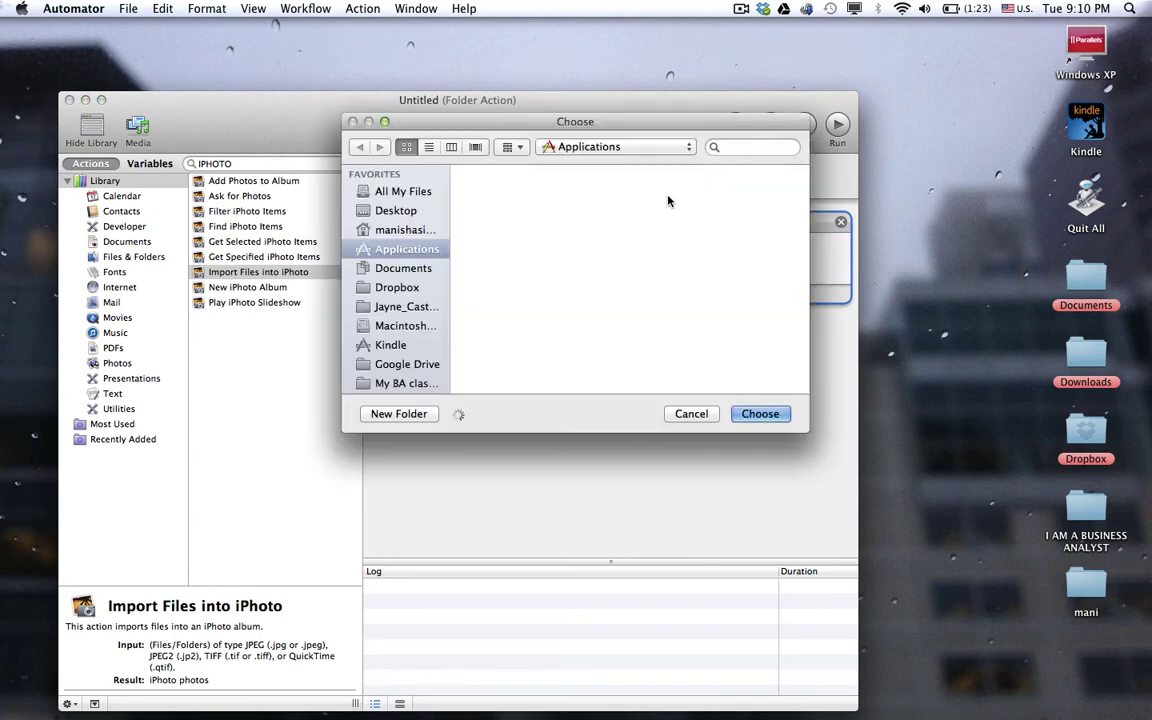
pyautogui.click(396, 288)
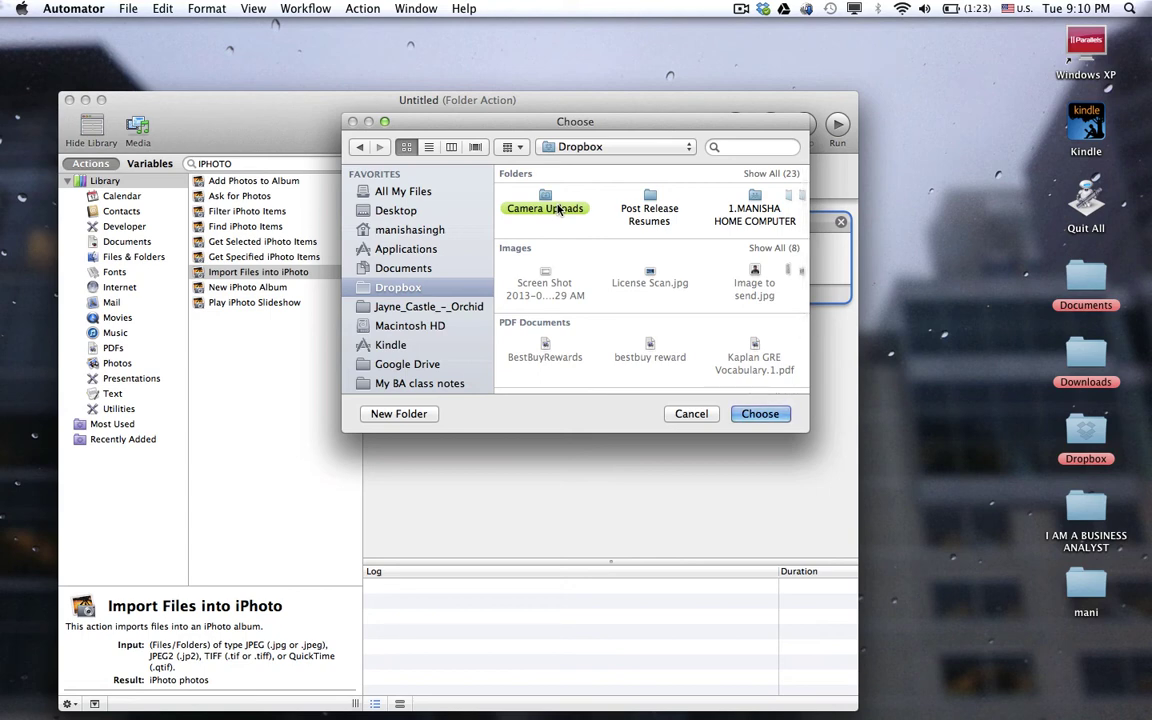
pyautogui.click(530, 212)
pyautogui.click(760, 414)
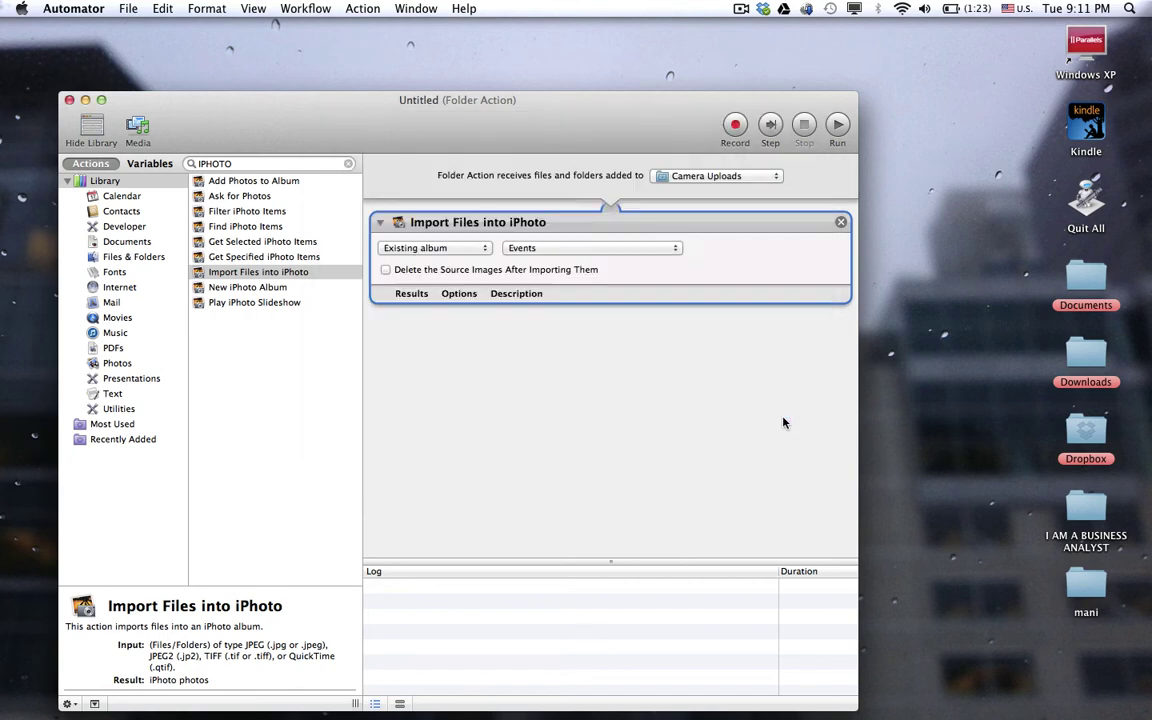
# Set the Import Files into iPhoto action to import into the existing album Events
pyautogui.click(440, 252)
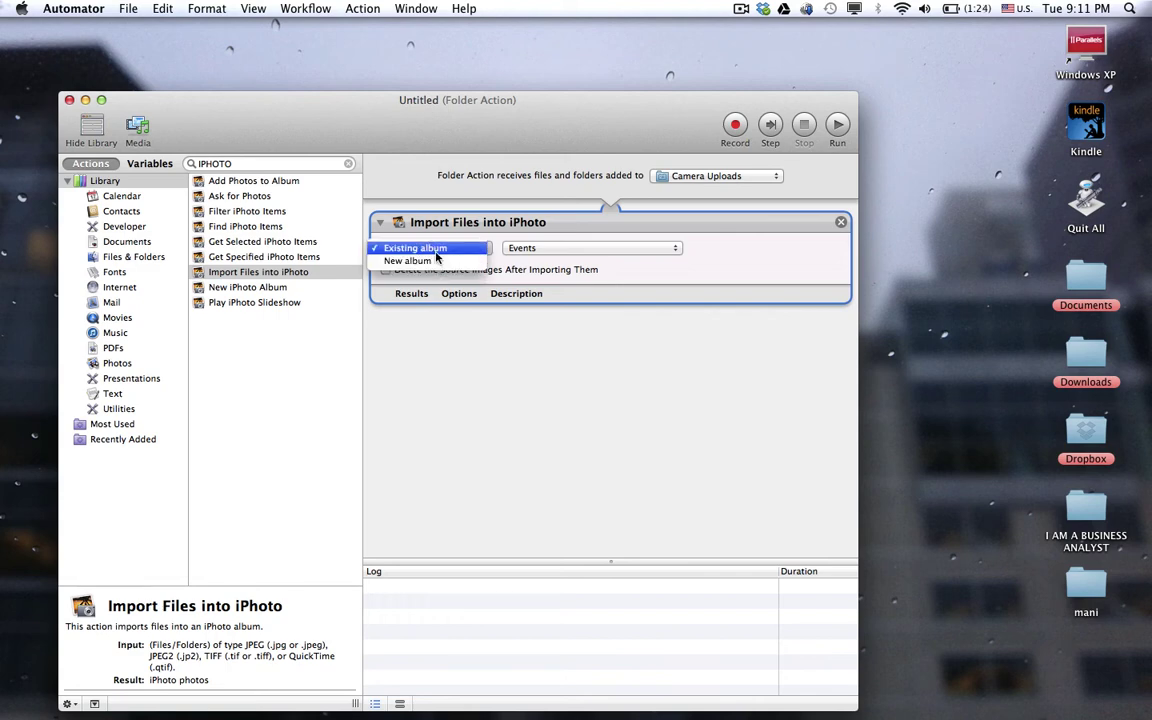
pyautogui.click(437, 250)
pyautogui.click(541, 249)
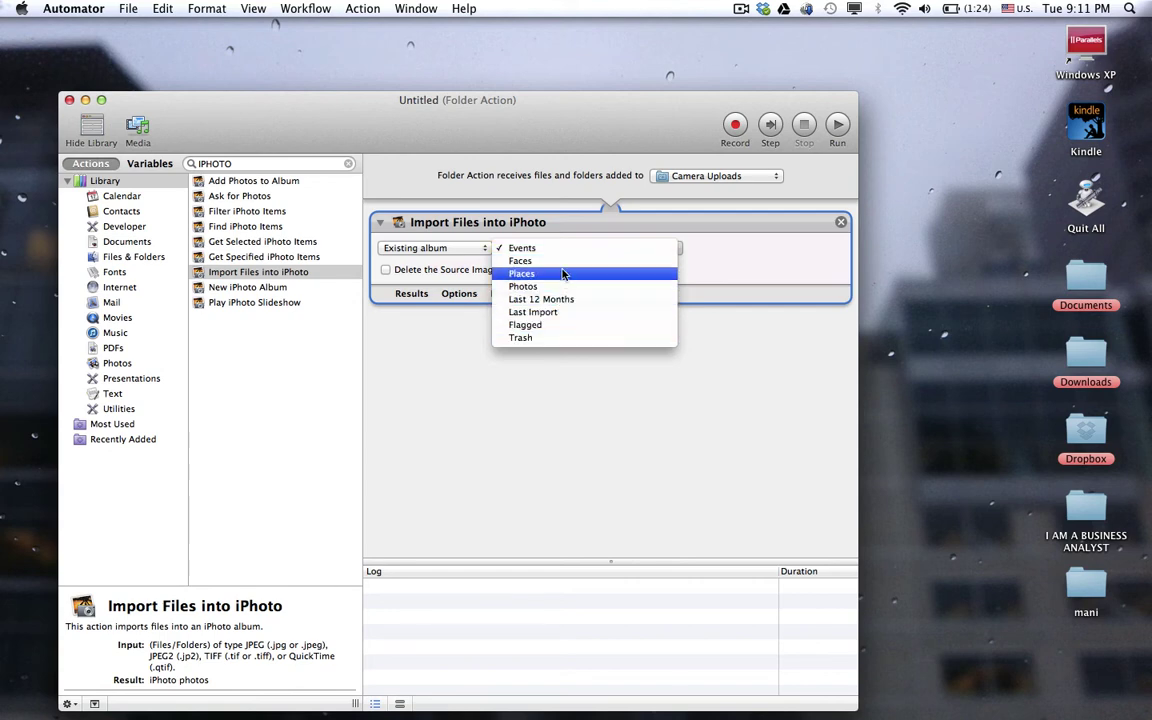
pyautogui.click(557, 249)
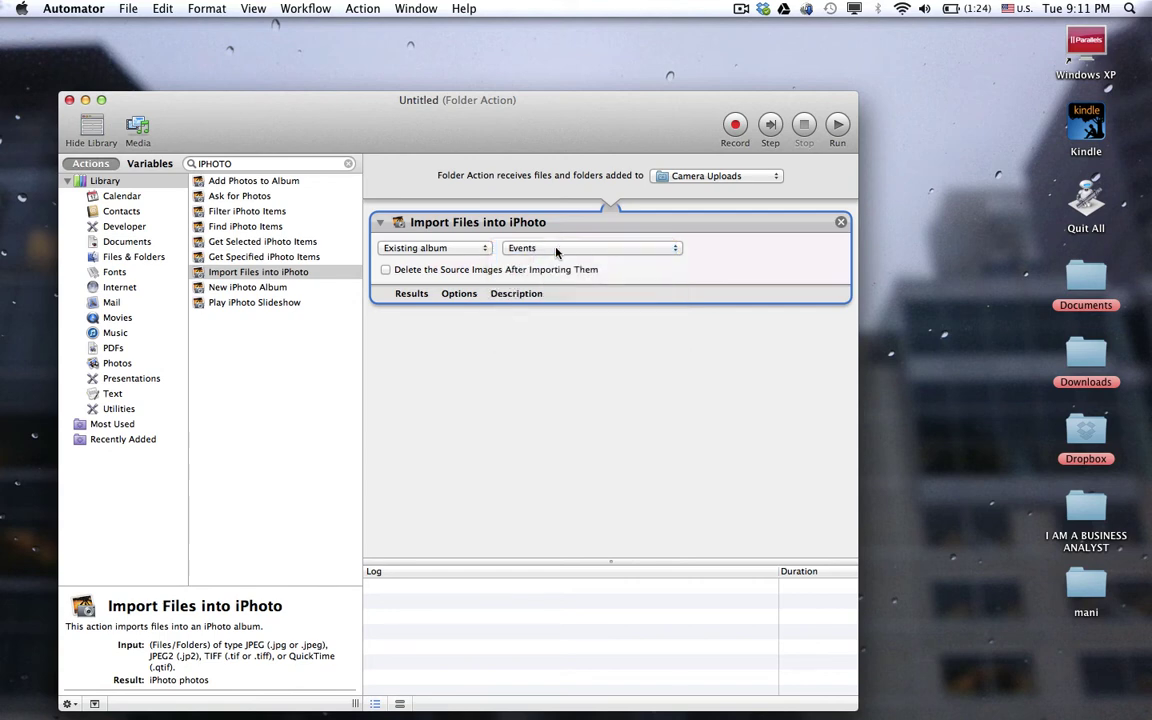
# Test-run the workflow in Automator and expand the Import Files into iPhoto entry in the log to read its details
pyautogui.click(838, 127)
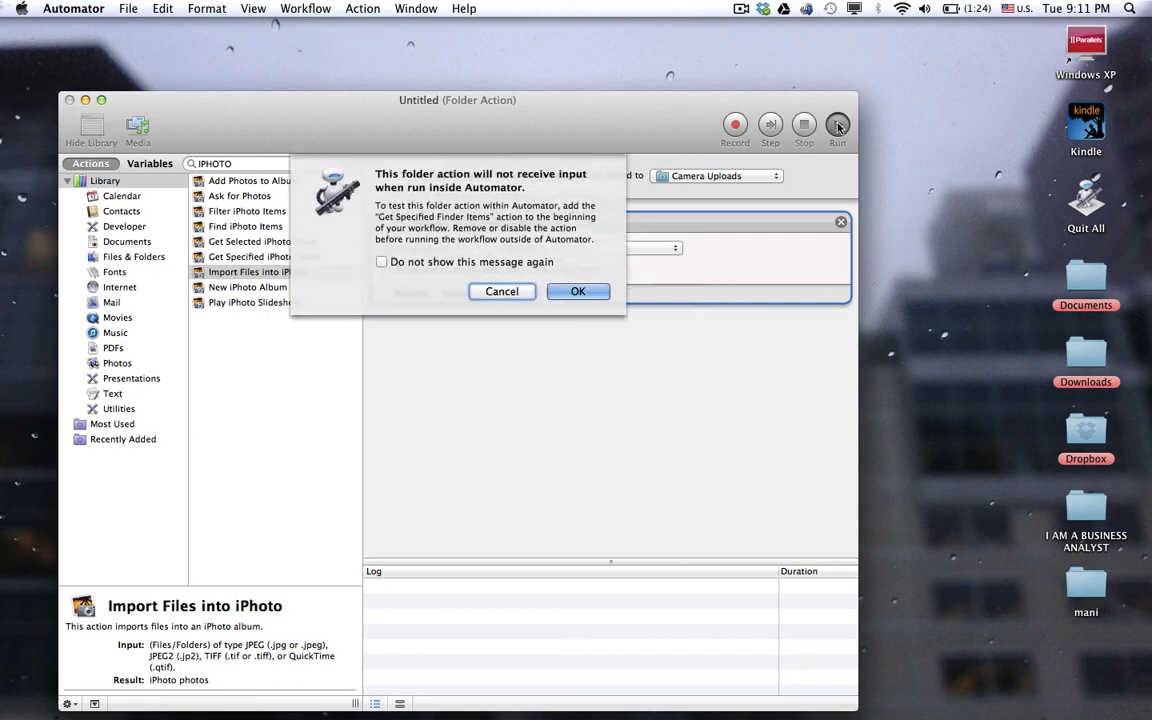
pyautogui.click(578, 291)
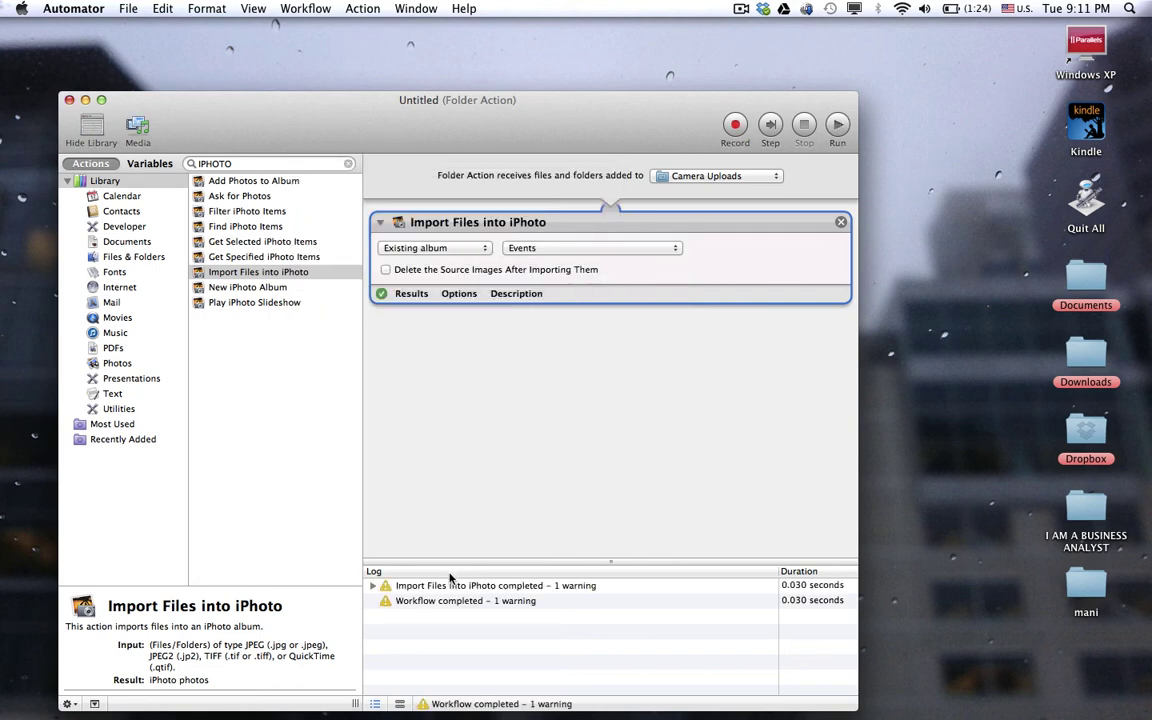
pyautogui.click(373, 586)
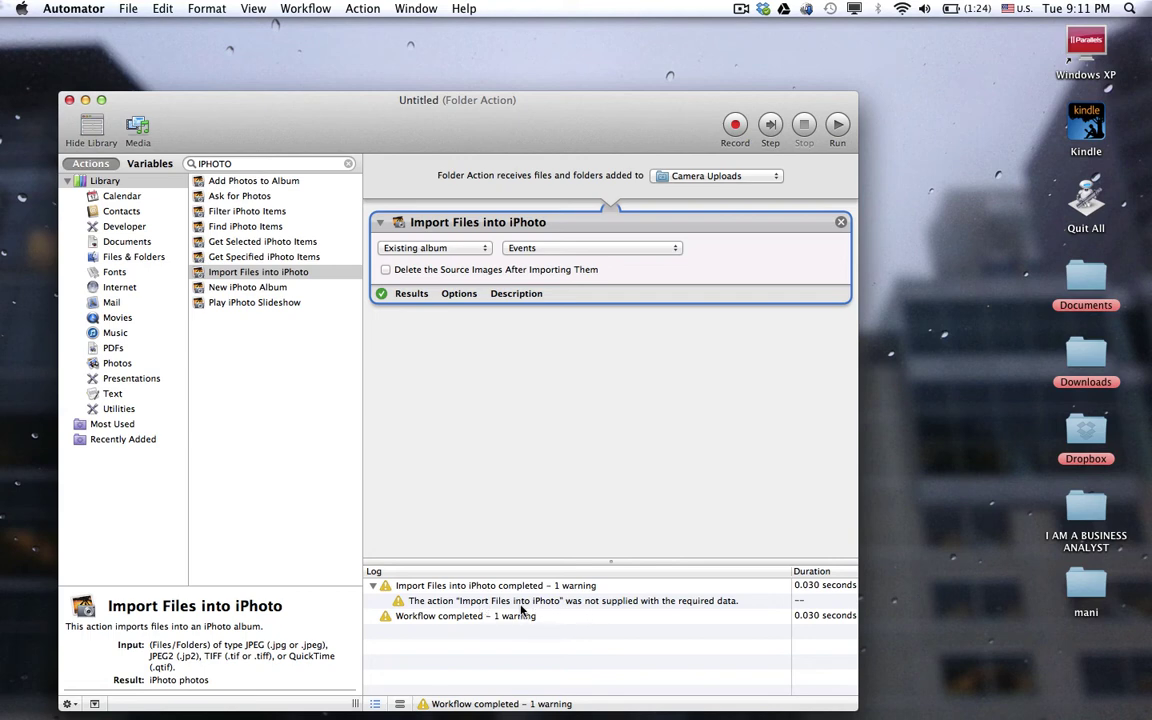
# Close the workflow window and save the folder action under the name IPHOTO
pyautogui.click(69, 100)
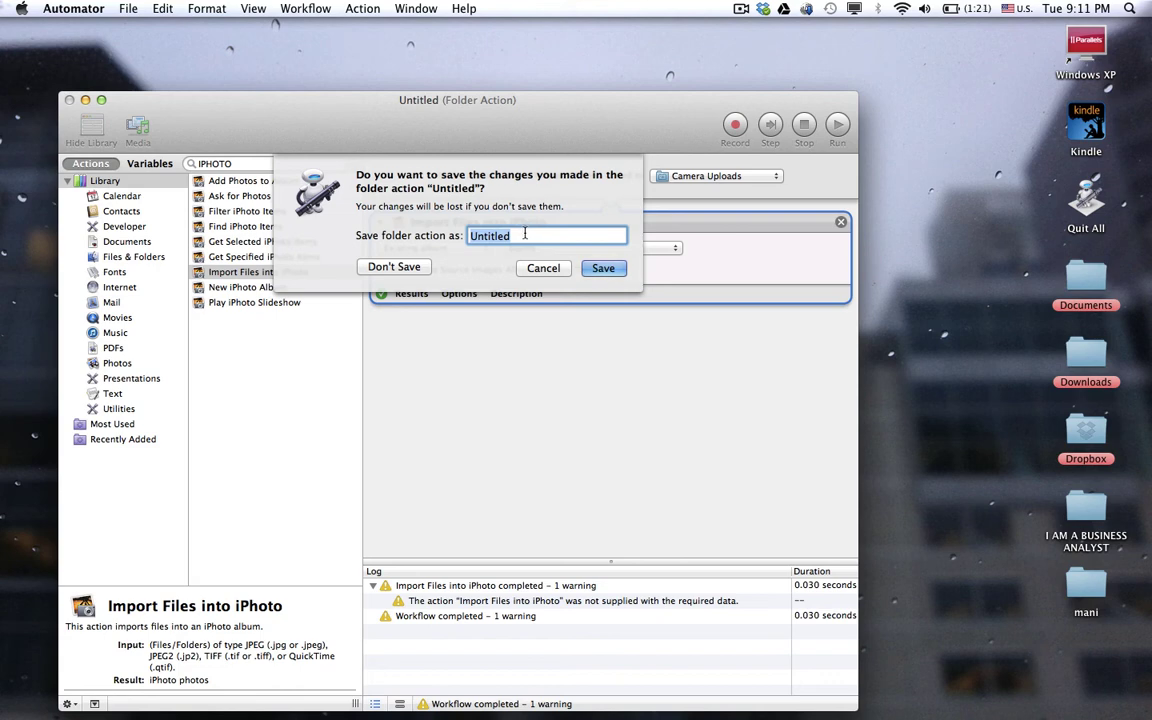
pyautogui.write('IPHOTO')
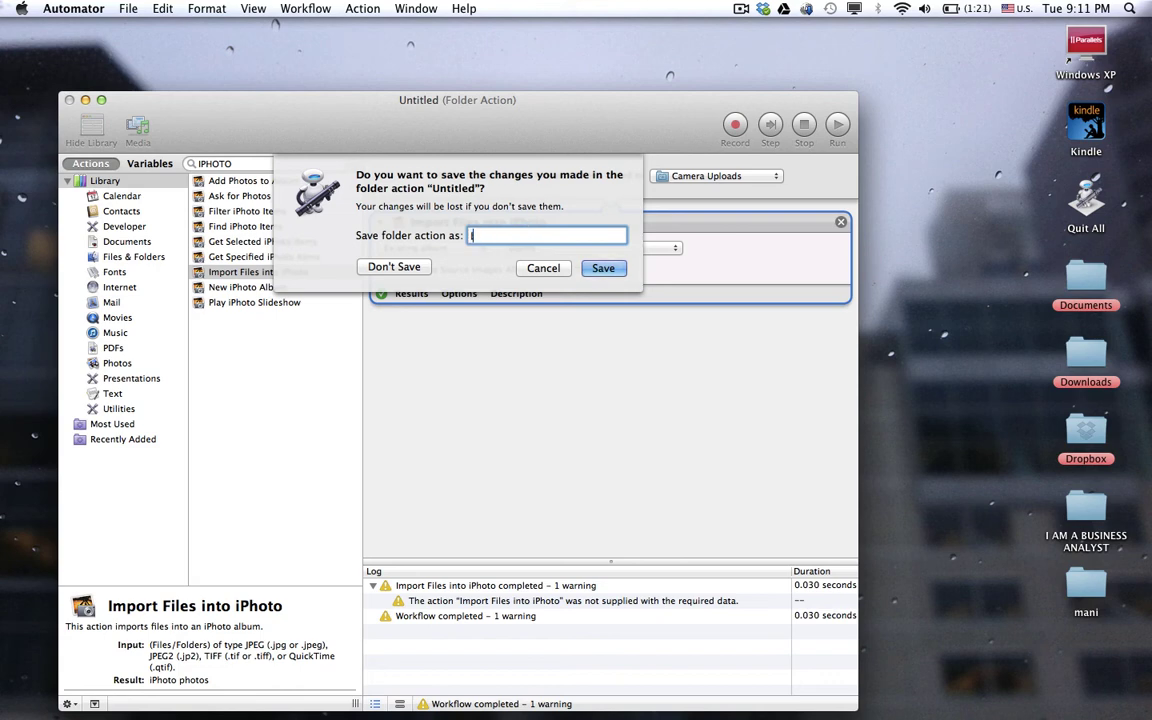
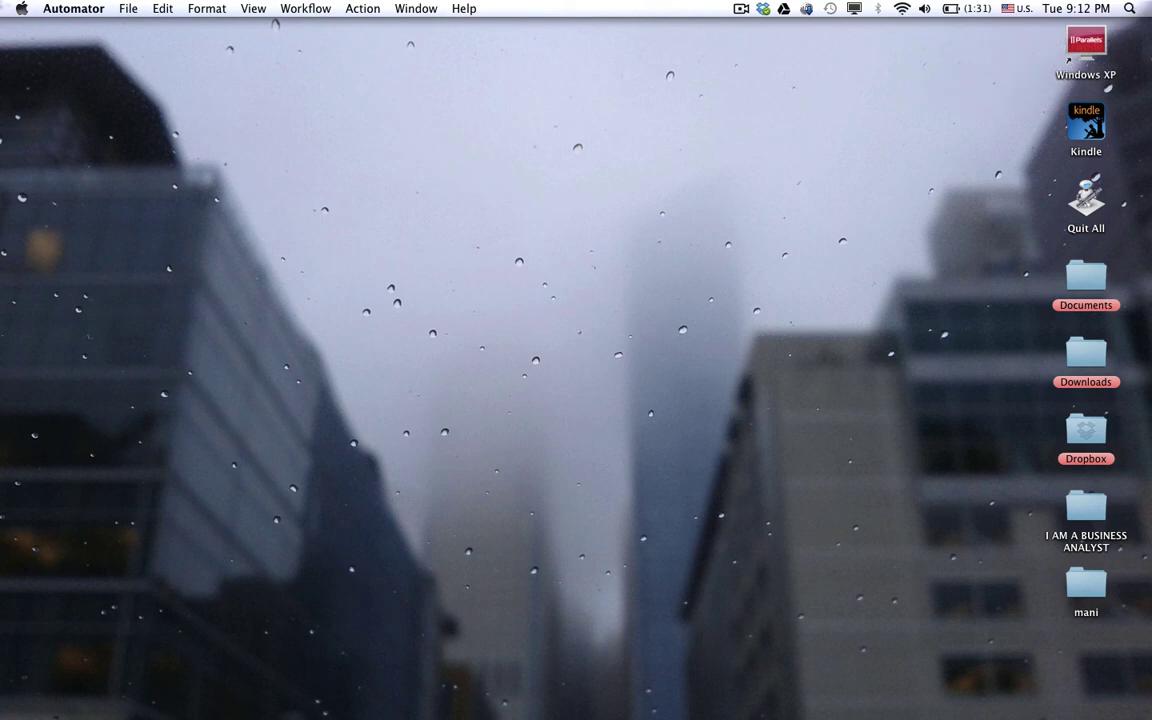
# Switch to iPhoto and open the Jan 15, 2013 event to check for the imported photo
pyautogui.moveTo(380, 680)
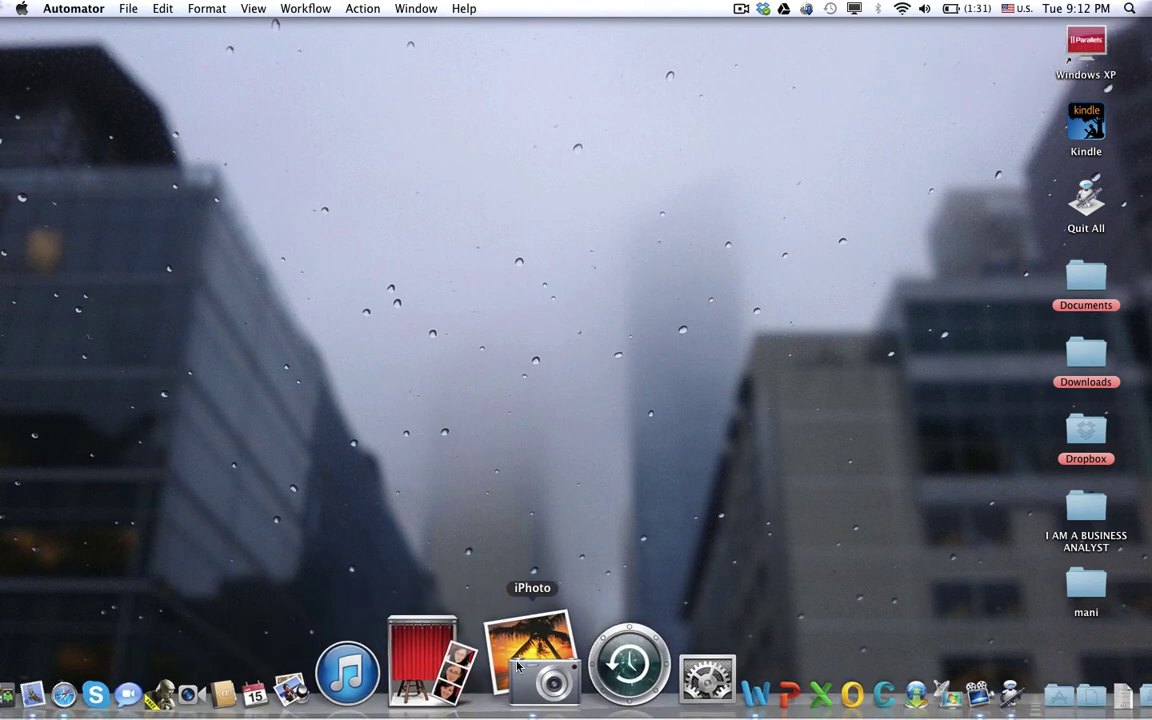
pyautogui.click(520, 665)
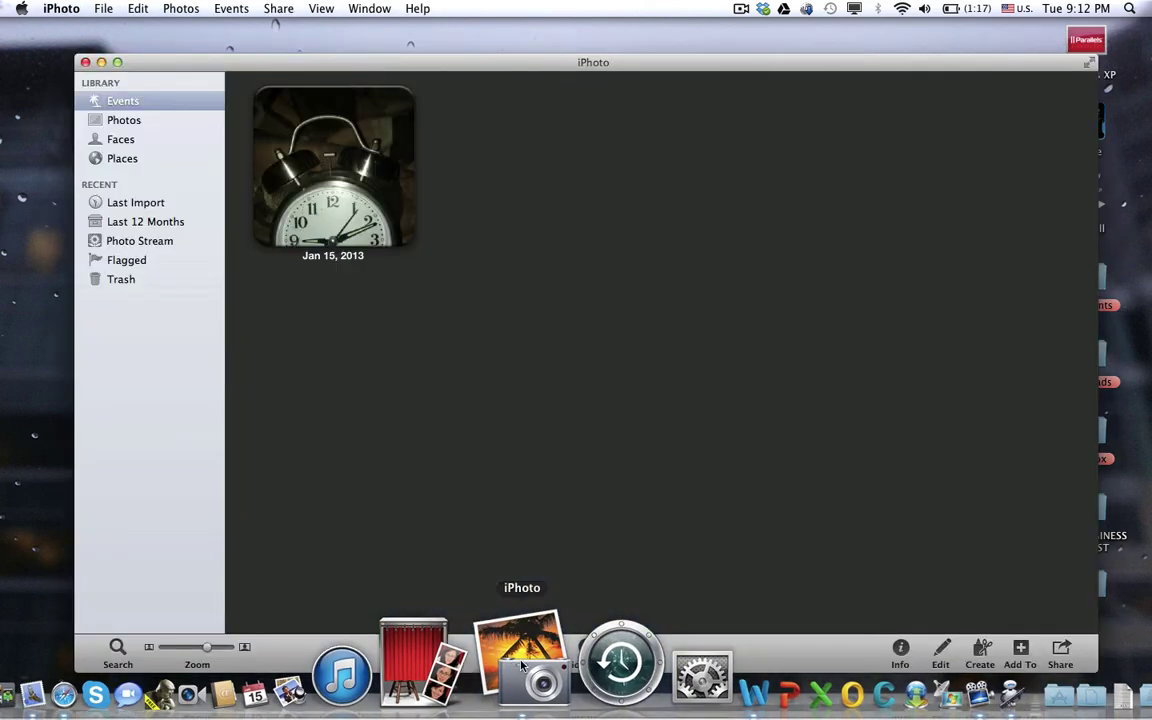
pyautogui.click(350, 247)
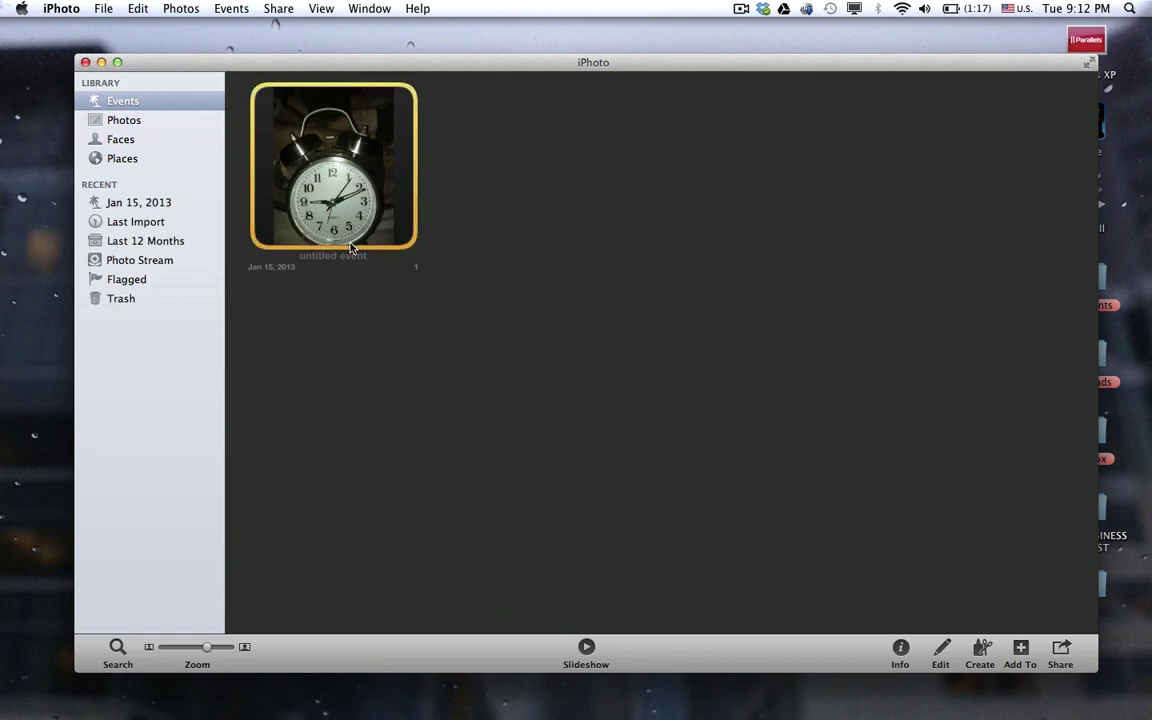
pyautogui.doubleClick(350, 247)
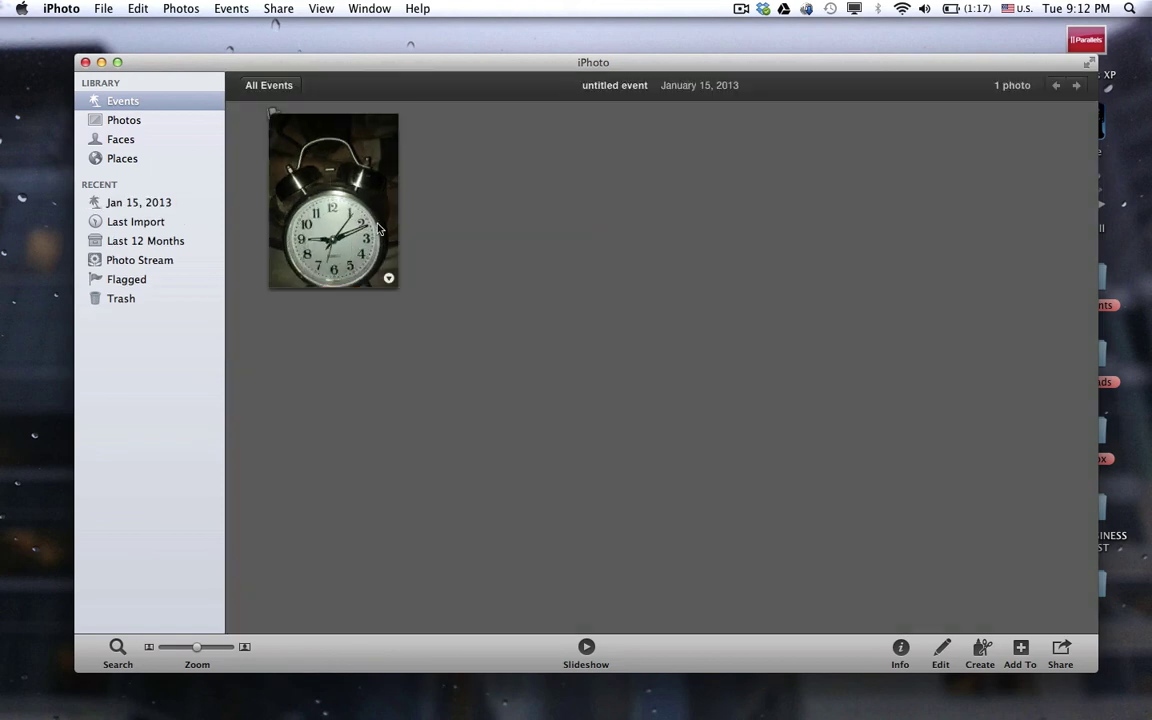